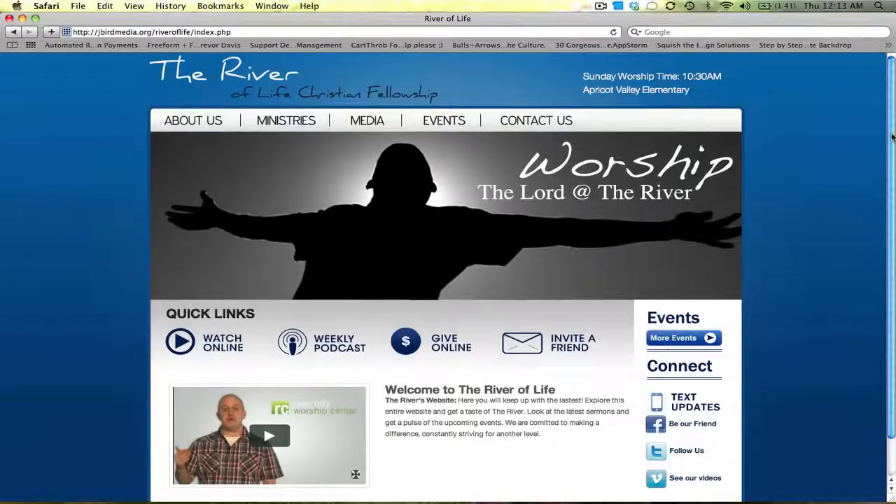
Open the site's admin log-in and sign in with the admin username and account password.
scroll(892, 137, "down", 2)
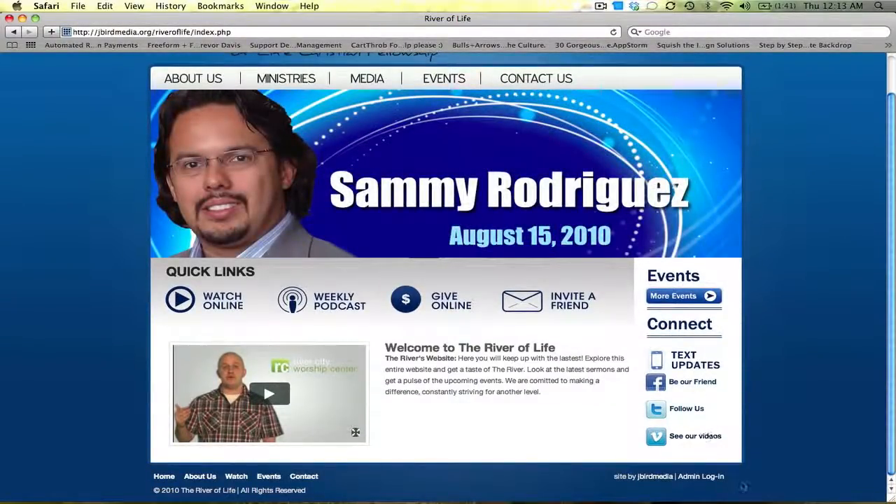
left_click(703, 478)
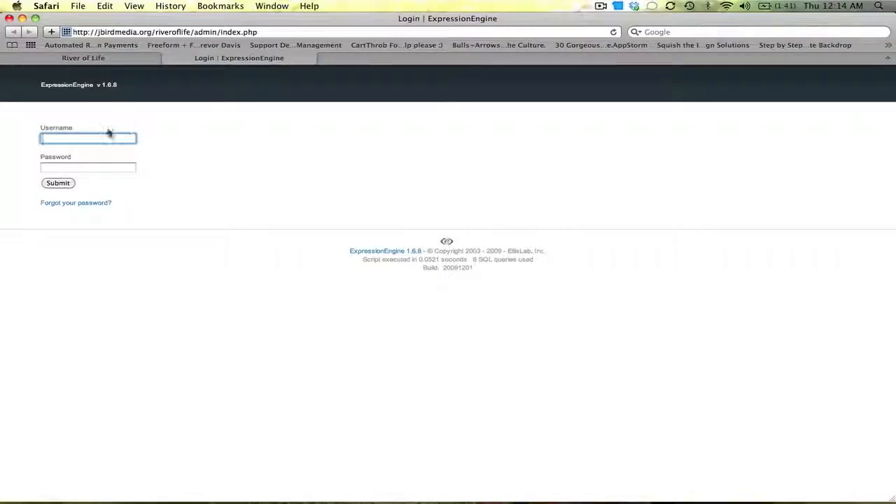
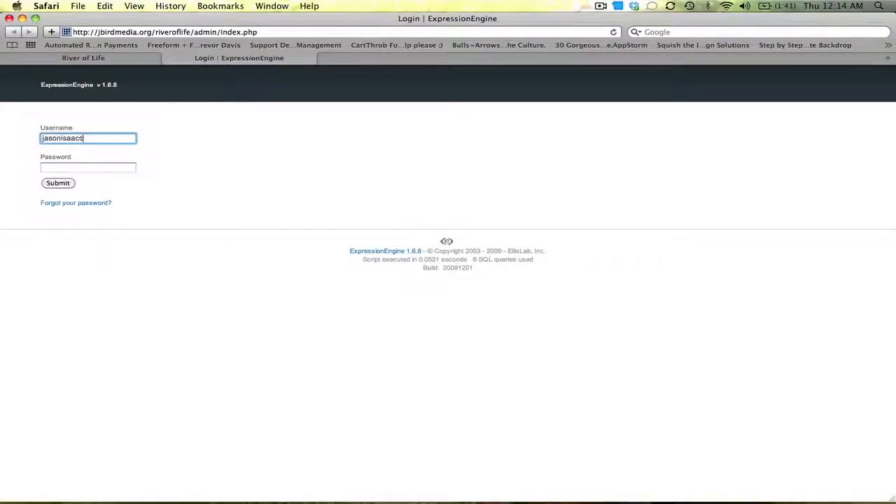
key("Tab")
type("••••••")
key("Return")
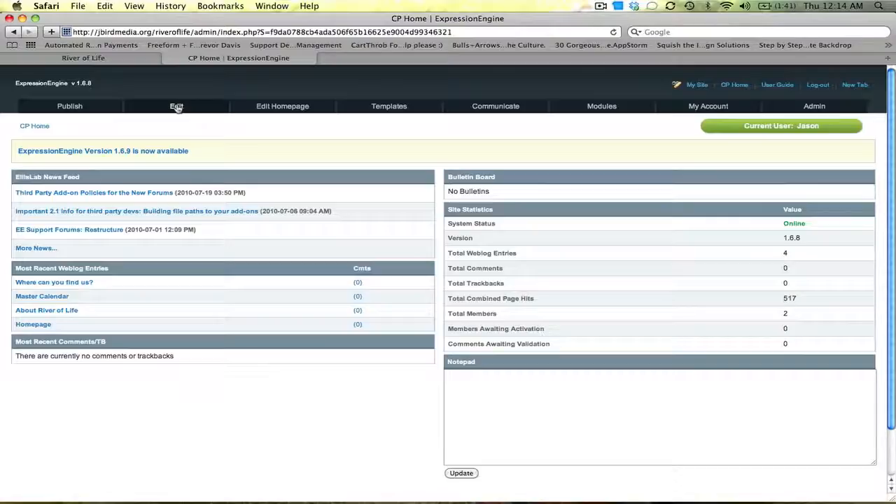
Start a new entry in the Ministries weblog and title it Kid's Ministry.
mouse_move(100, 105)
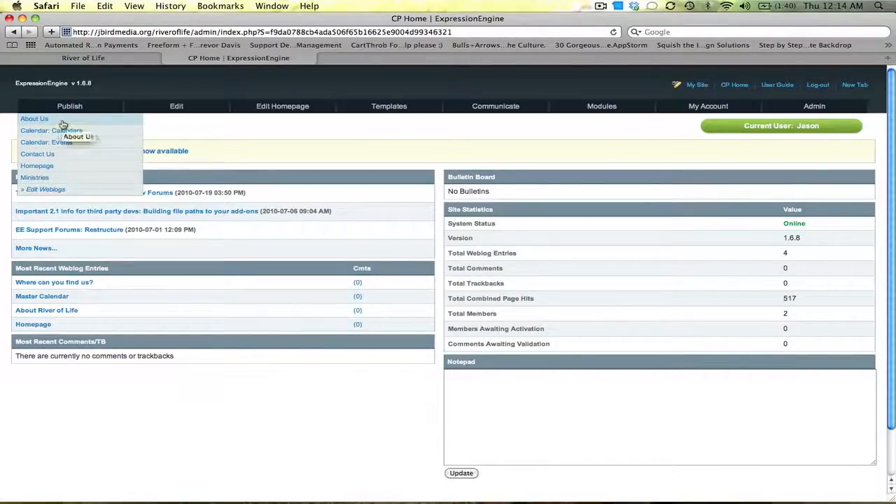
left_click(58, 179)
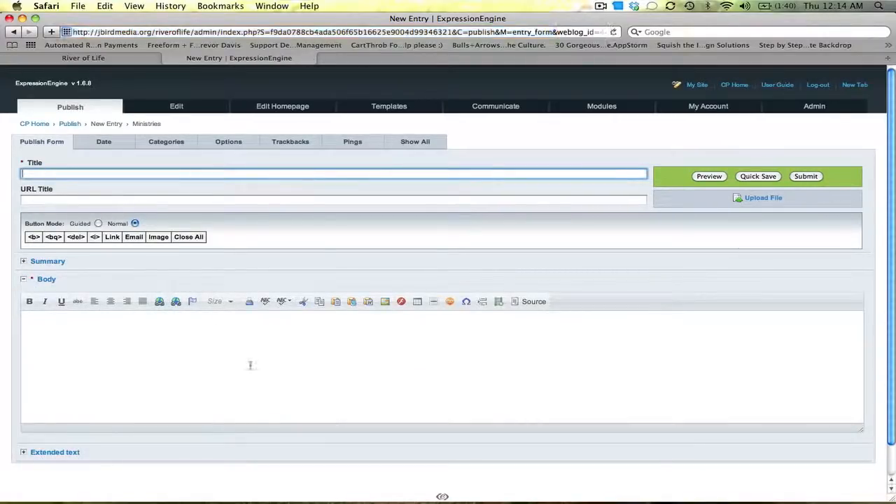
left_click(250, 365)
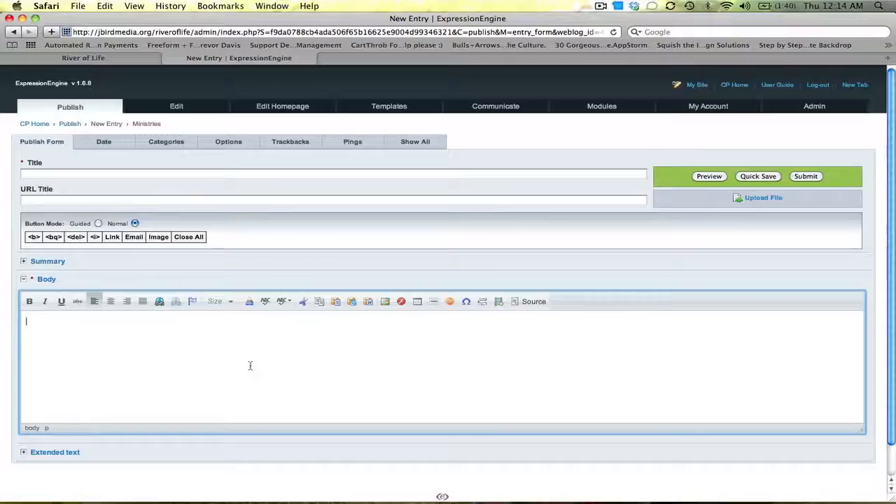
left_click(222, 175)
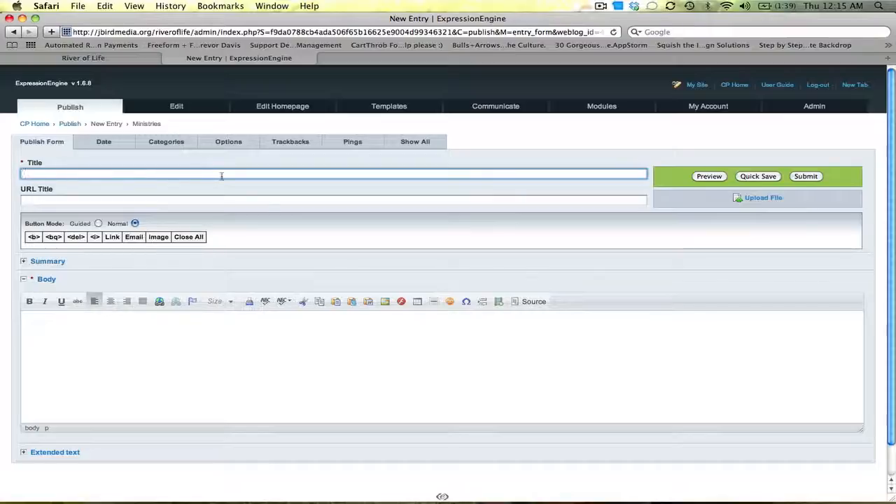
type("Kids")
key("BackSpace")
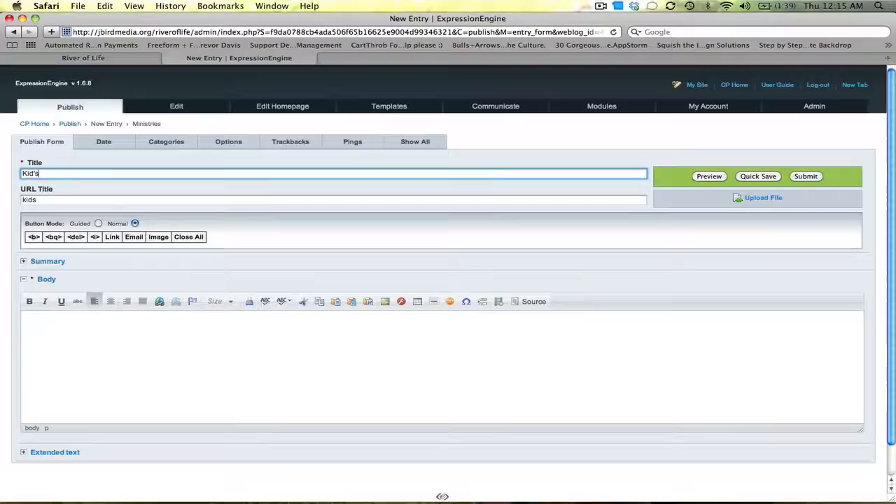
type("'s Ministry")
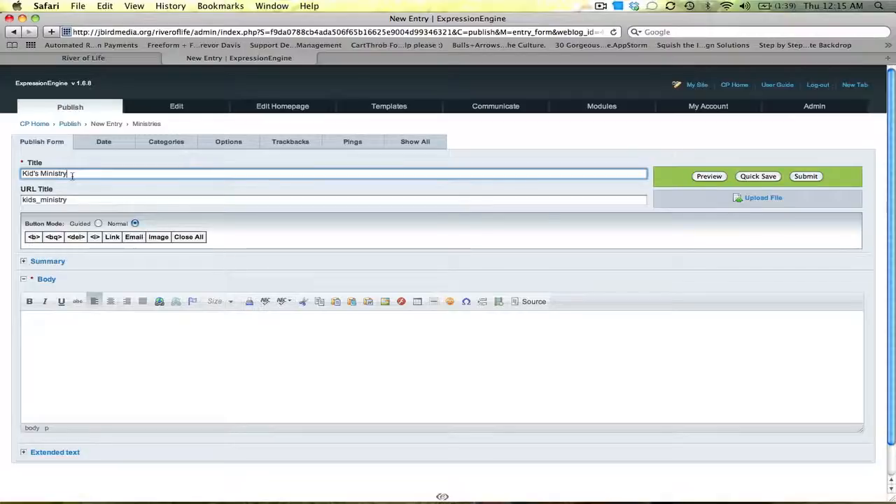
Check the live River of Life site tab and return to the new entry form.
left_click(111, 60)
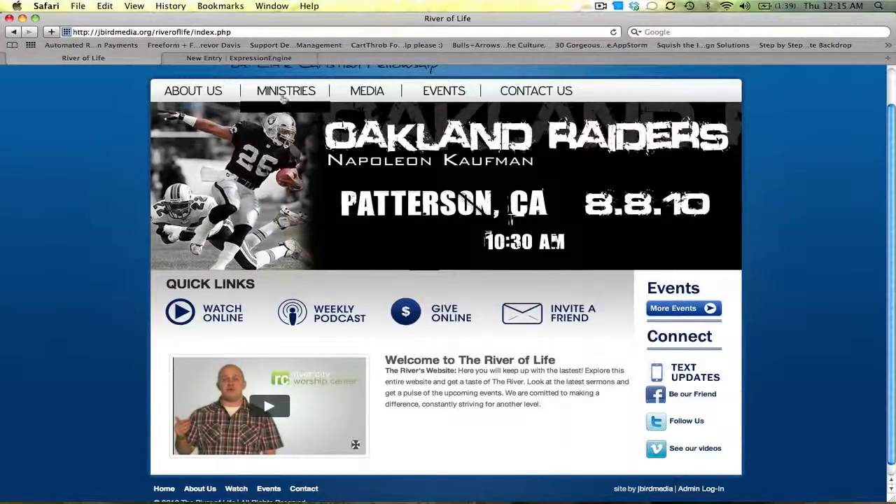
left_click(265, 59)
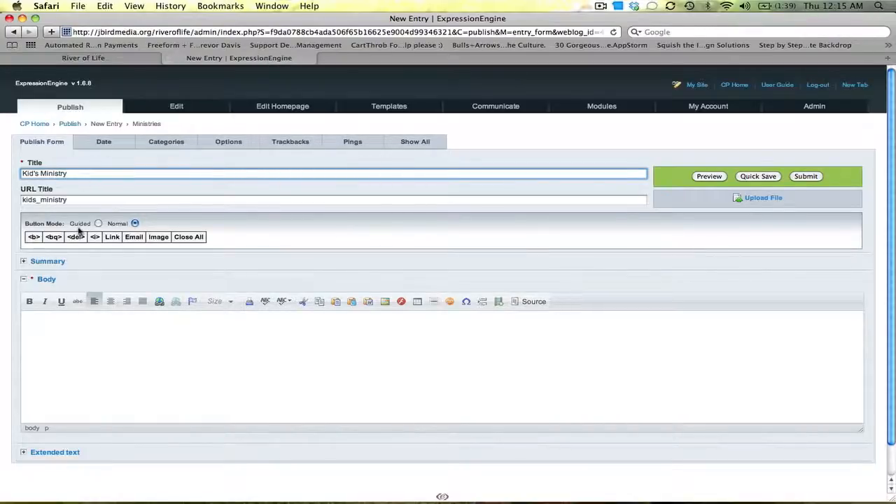
Write the body text "At River of Life our children are a priority for us. We love them because Jesus loves them." and add two blank lines.
left_click(60, 346)
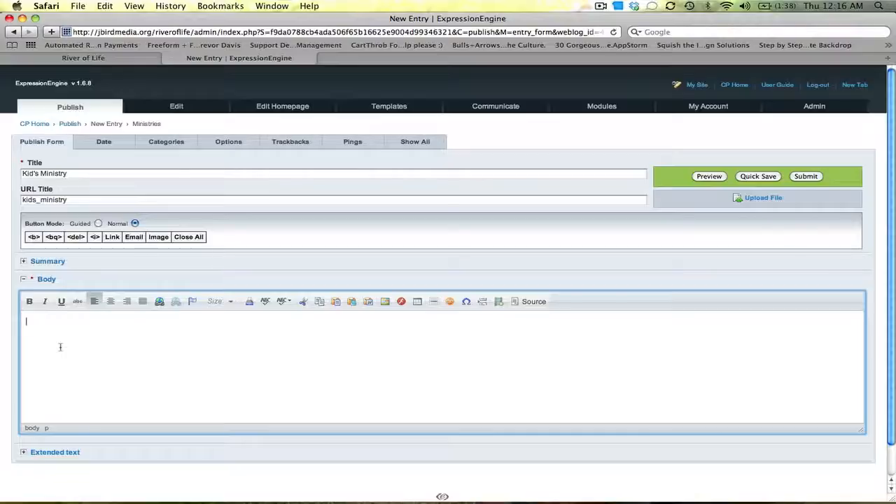
type("At River of Life")
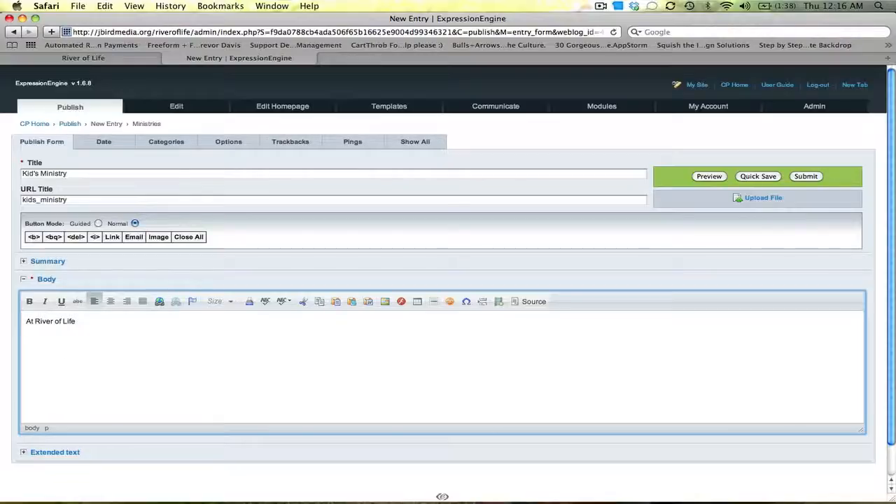
type(" our children ar")
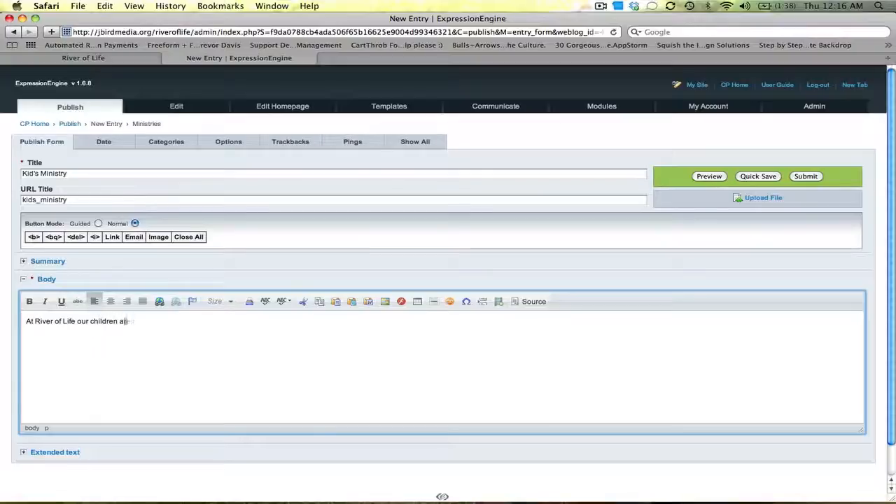
type("e a proiority for us")
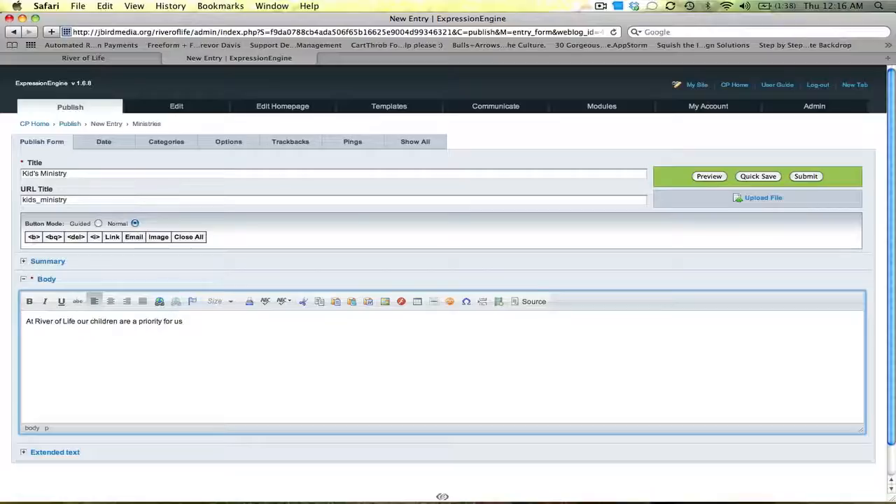
type(". We love them because Jesus")
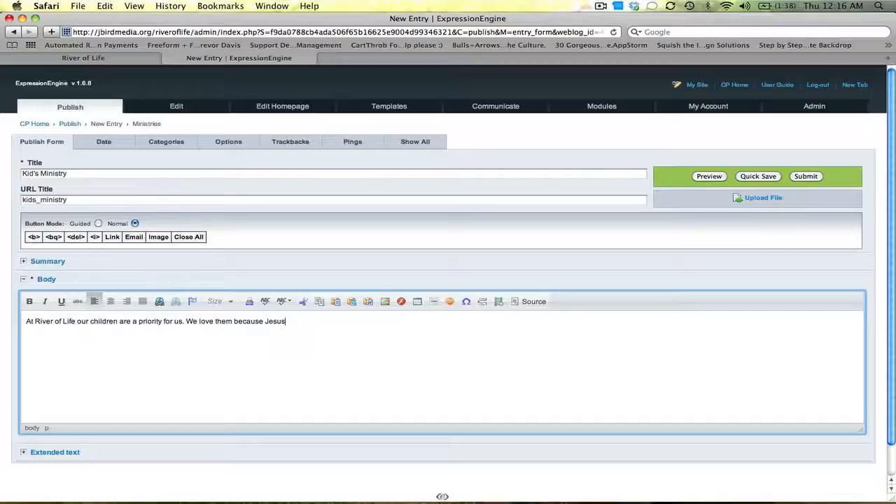
type(" loves them.")
left_click_drag(119, 322, 22, 322)
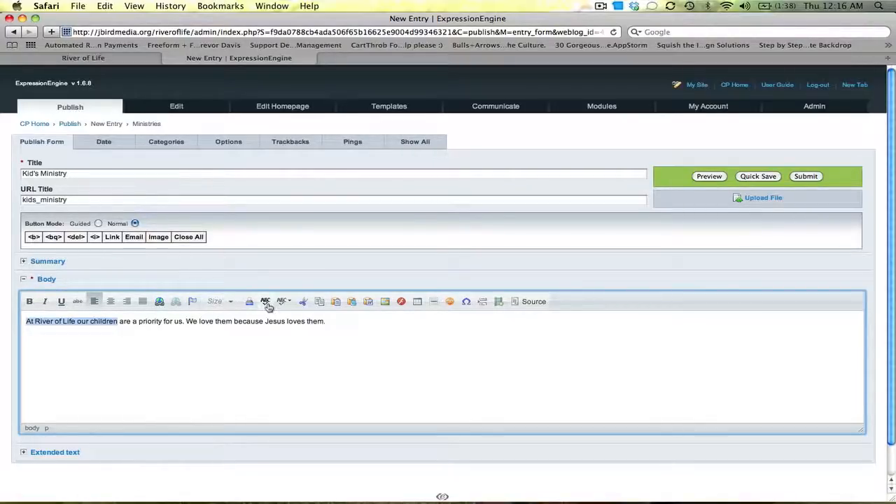
left_click(335, 323)
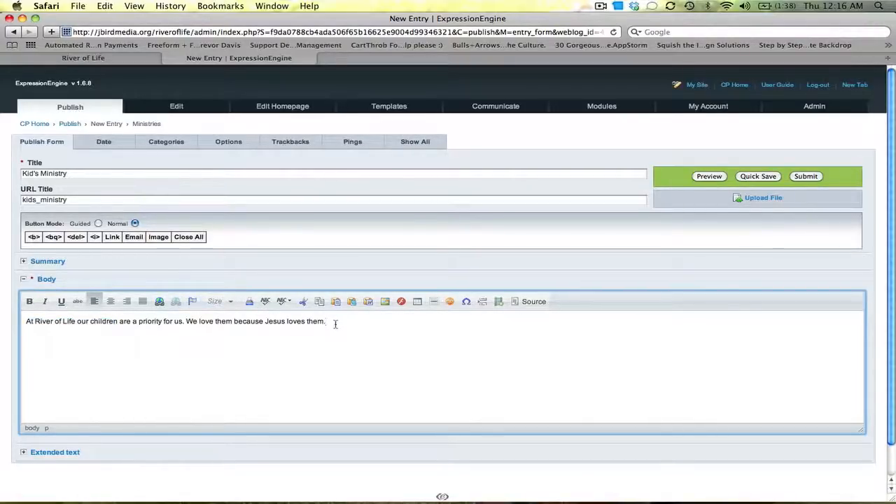
key("Return")
key("Return")
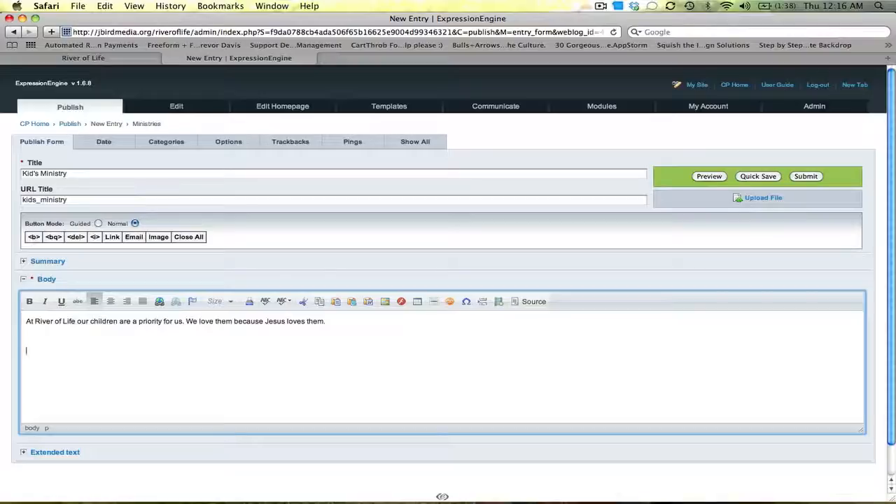
Insert an image into the body by uploading grow_web.jpg from the Desktop to the server and confirming its properties.
left_click(385, 308)
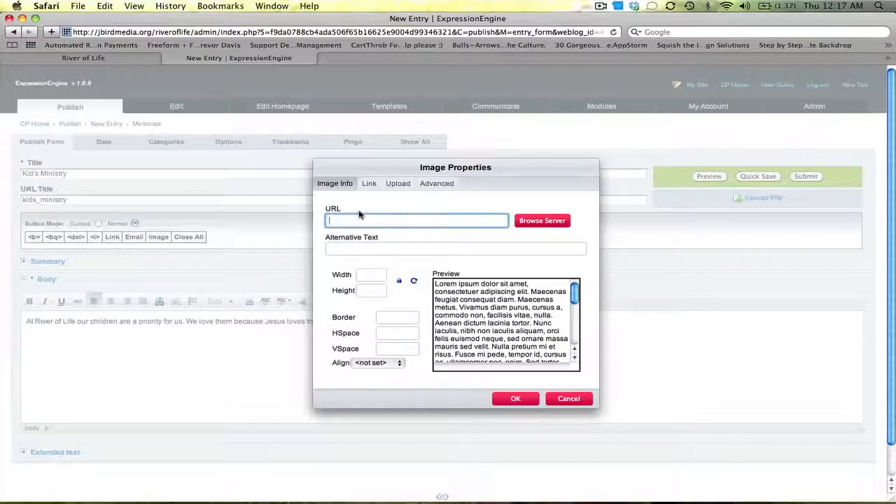
left_click(397, 186)
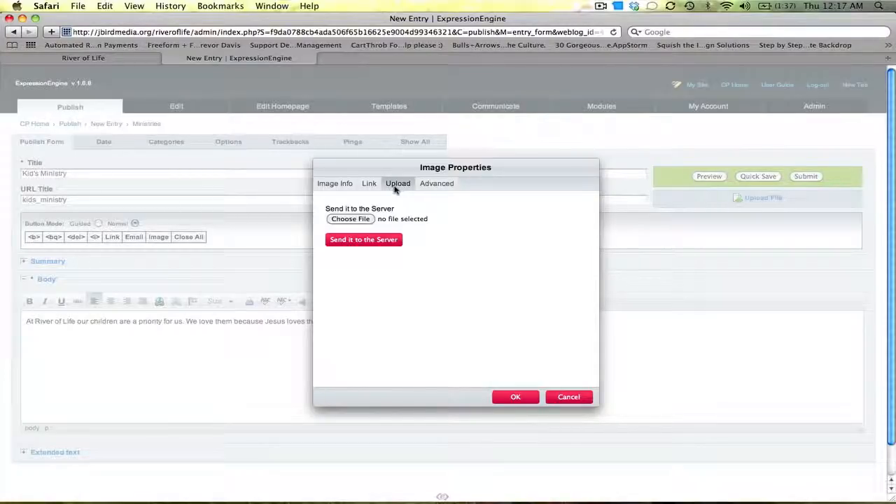
left_click(351, 219)
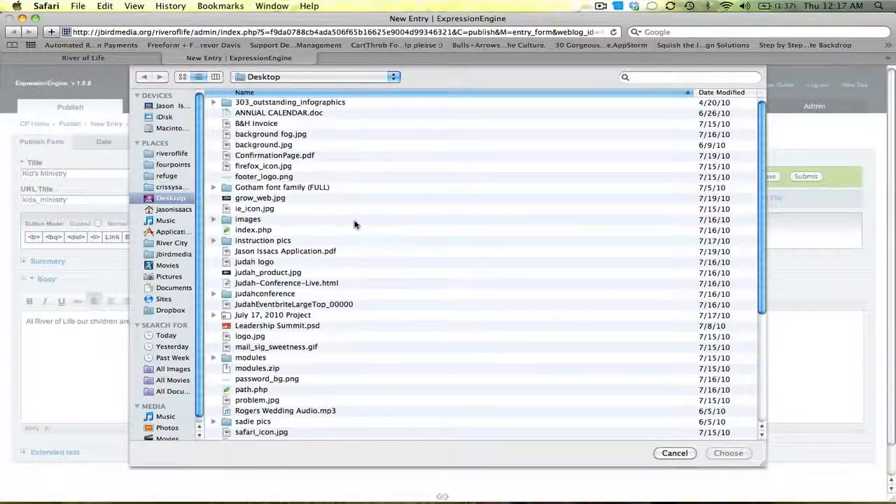
left_click(262, 198)
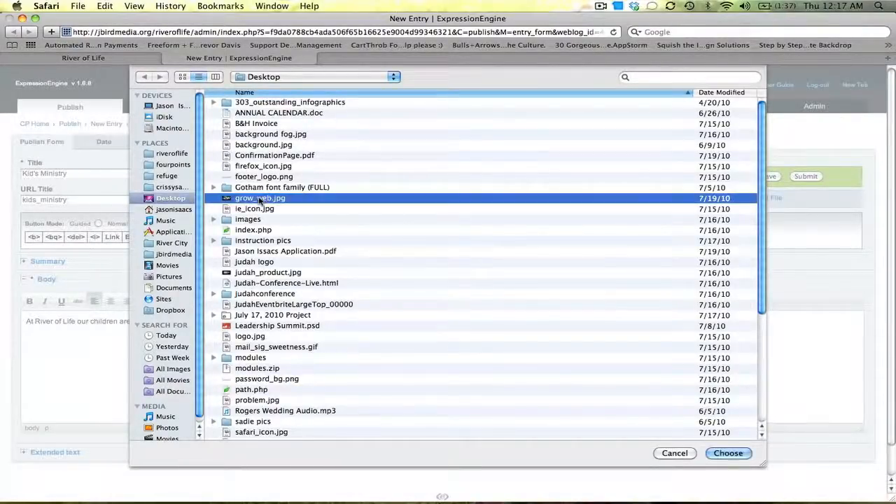
left_click(728, 454)
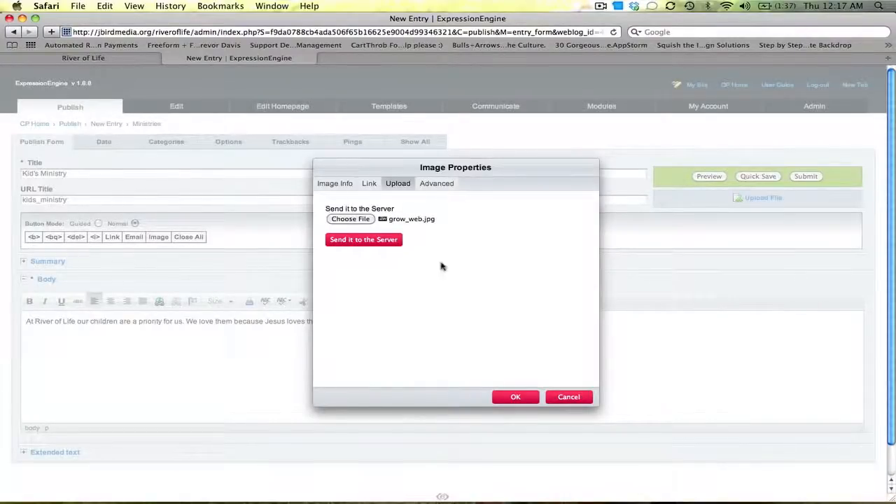
left_click(387, 241)
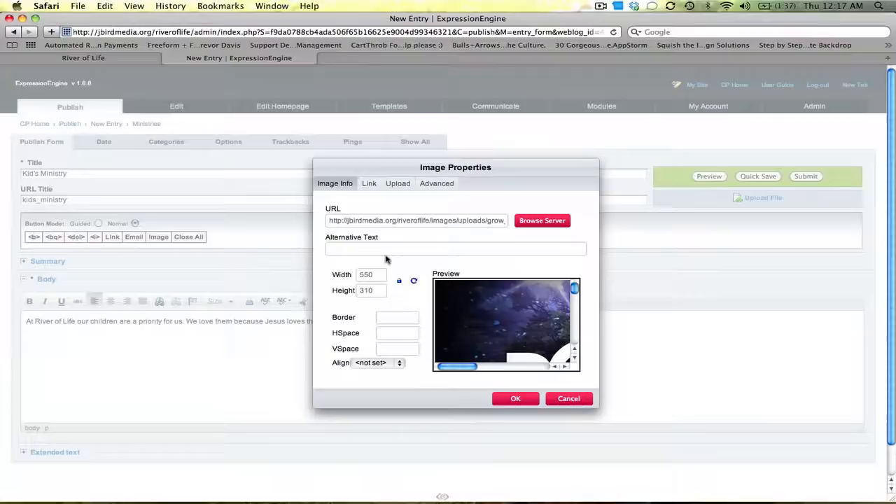
double_click(371, 275)
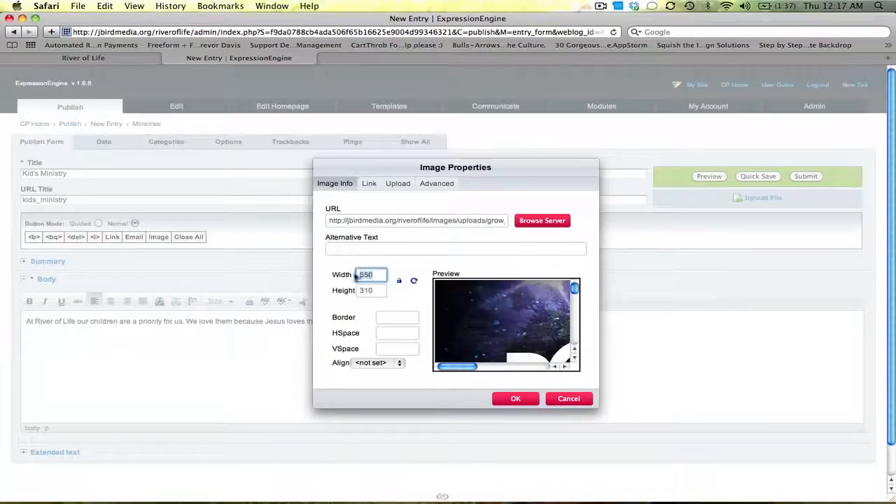
double_click(371, 291)
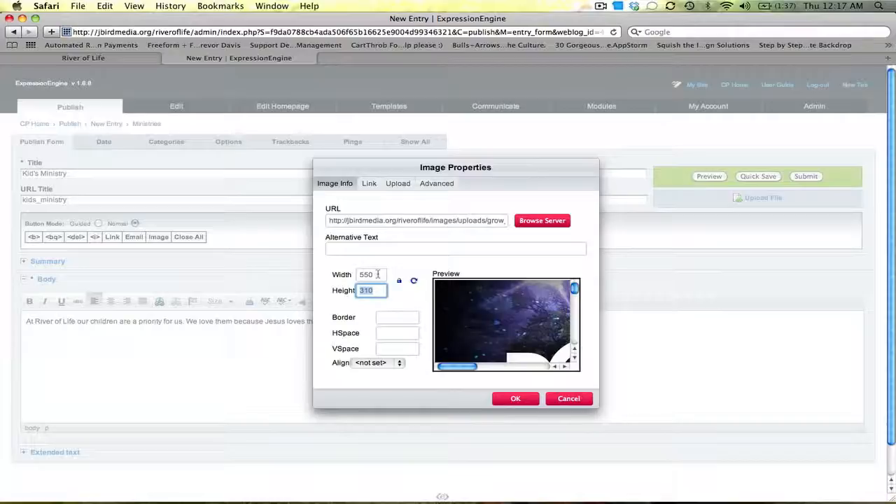
double_click(379, 274)
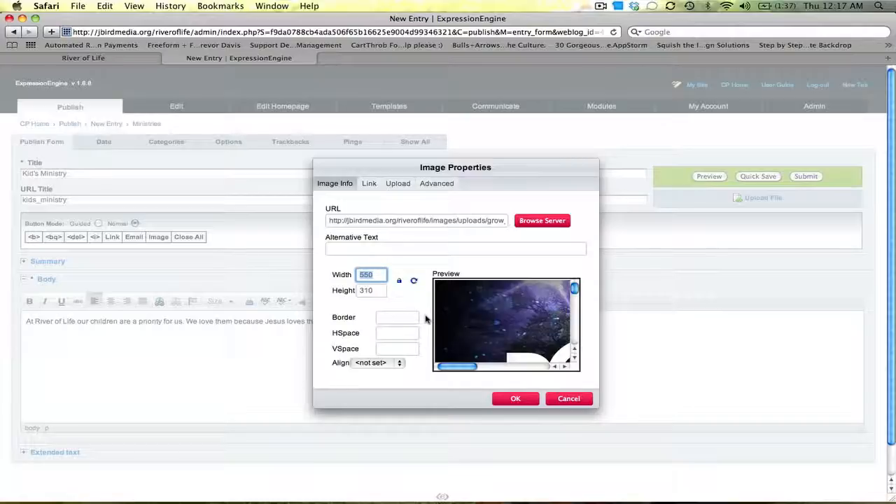
left_click(516, 400)
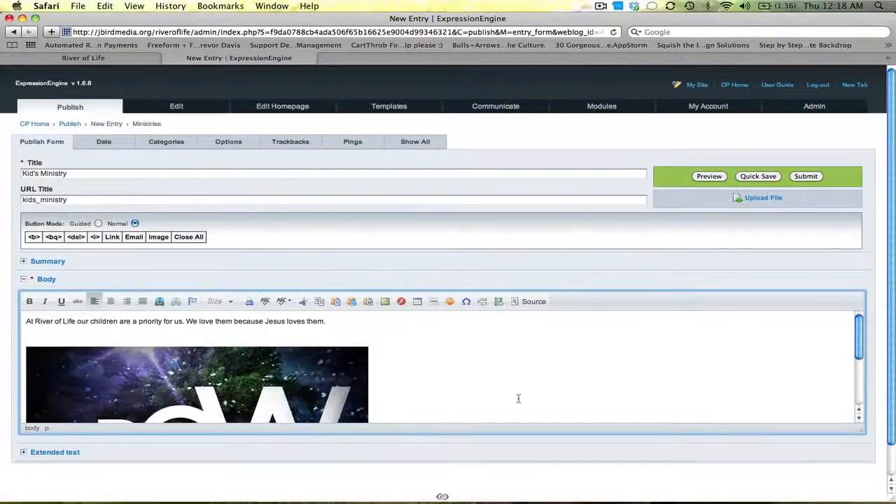
Start a new line below the inserted image in the body.
mouse_move(859, 334)
left_mouse_down()
mouse_move(861, 384)
mouse_move(861, 337)
left_mouse_up()
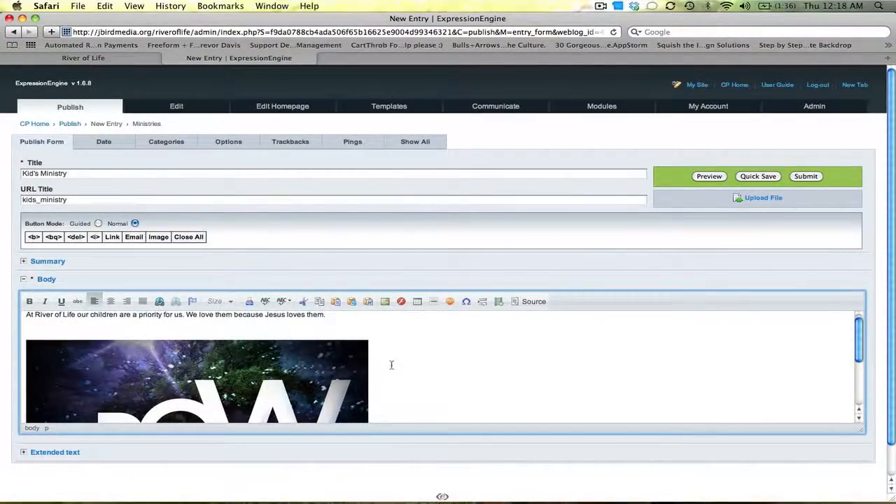
left_click_drag(860, 335, 860, 393)
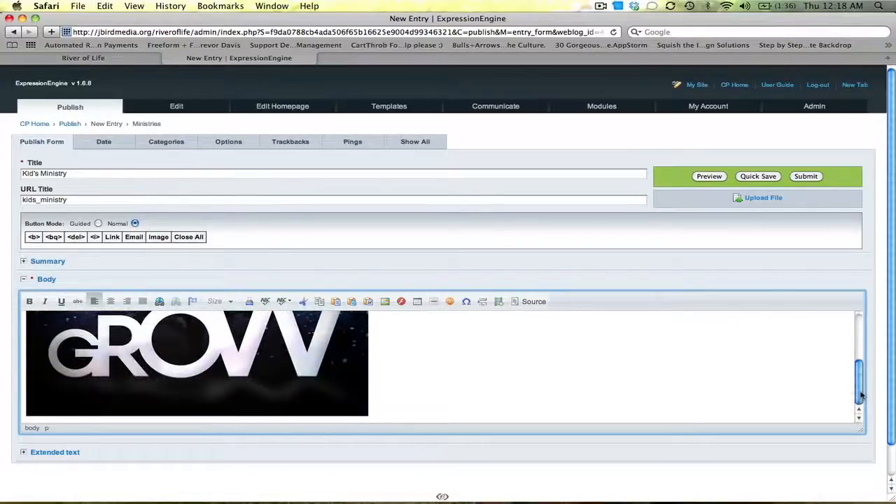
left_click(447, 382)
key("Return")
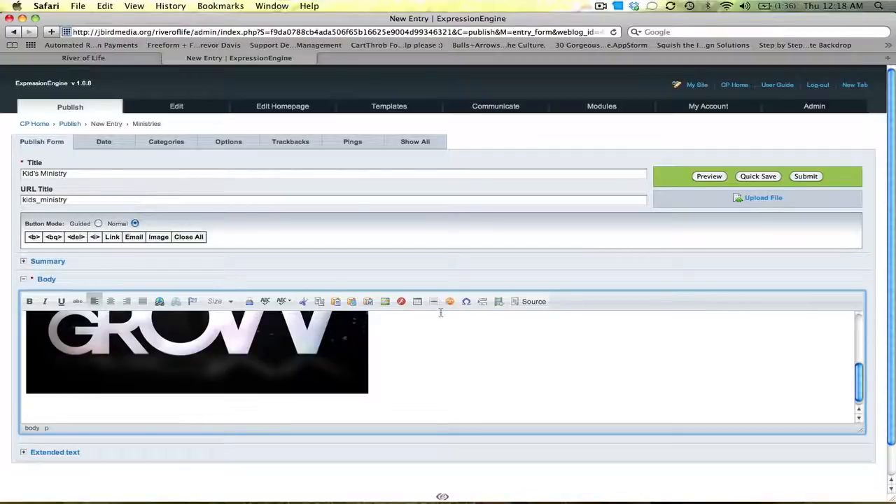
Start embedding media in the body and open the Life In A Day video on YouTube in a new tab.
left_click(498, 303)
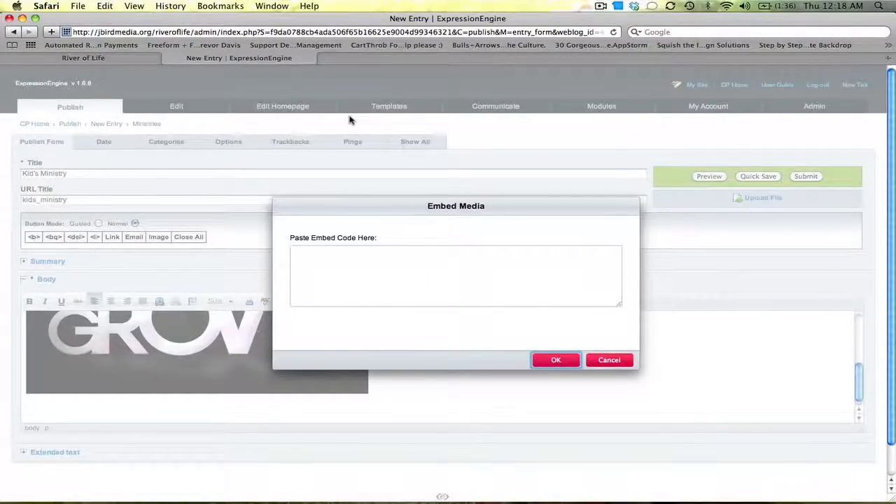
key("super+t")
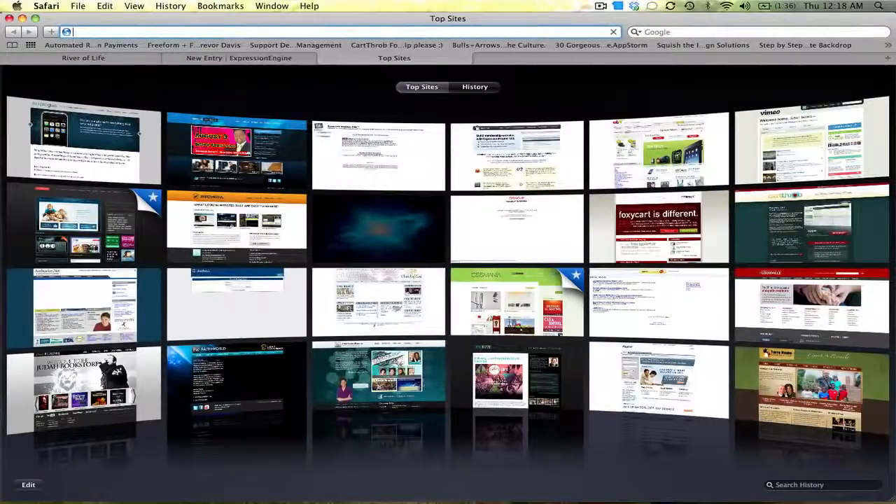
type("youtube.com/")
key("Return")
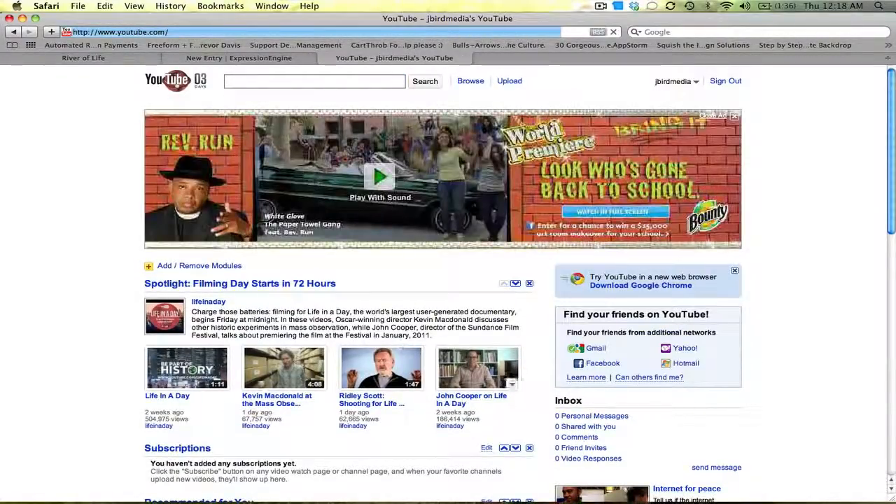
left_click(167, 376)
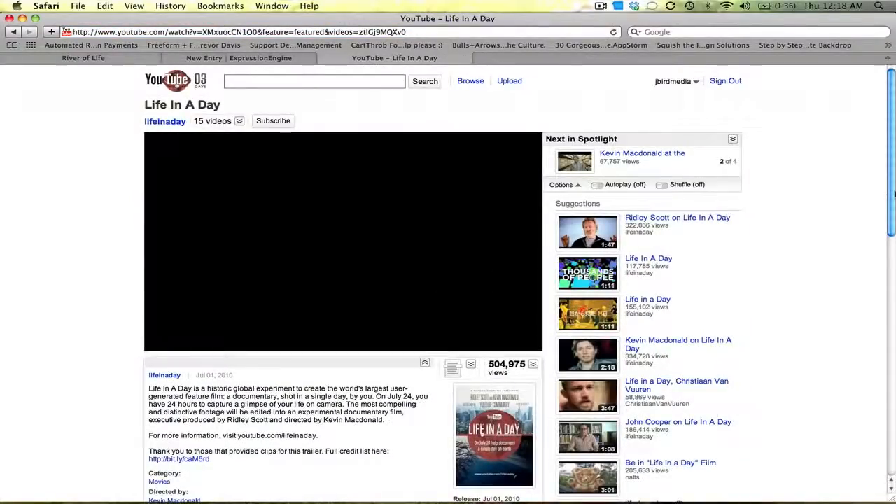
Open the video's embed code options and choose the 560 × 340 player size without HD.
scroll(893, 194, "down", 5)
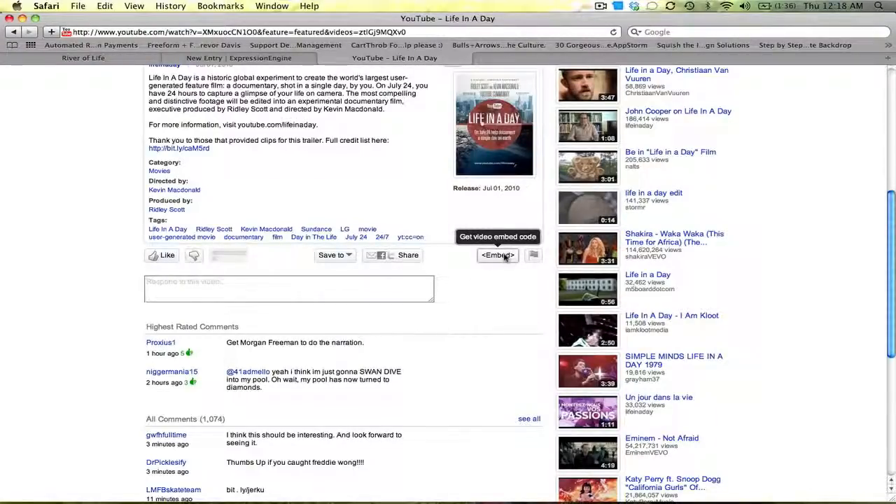
left_click(506, 256)
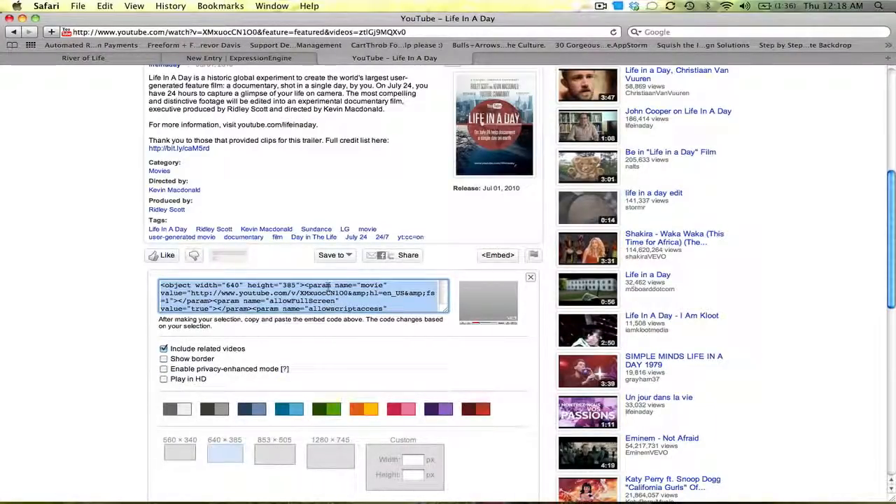
left_click_drag(893, 253, 893, 299)
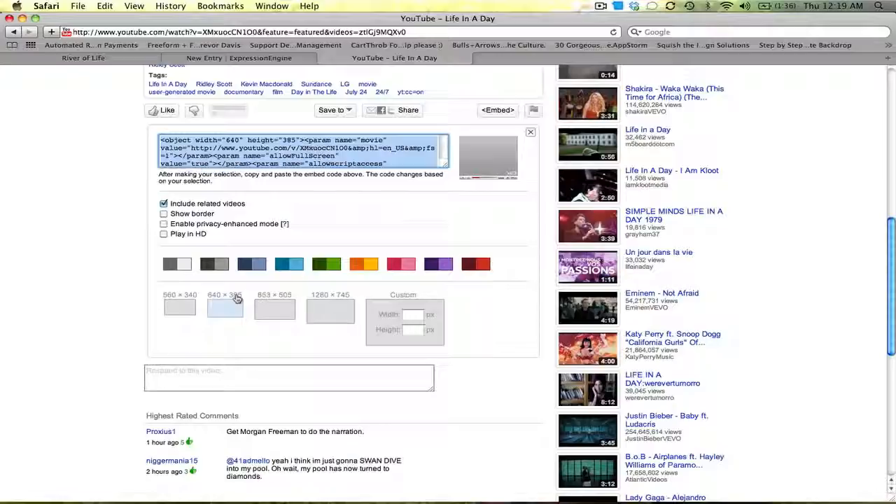
left_click(178, 308)
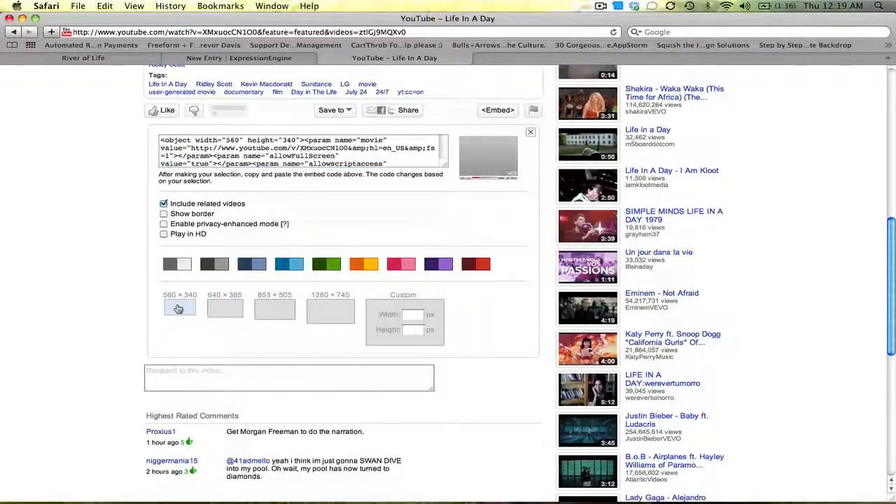
left_click(413, 317)
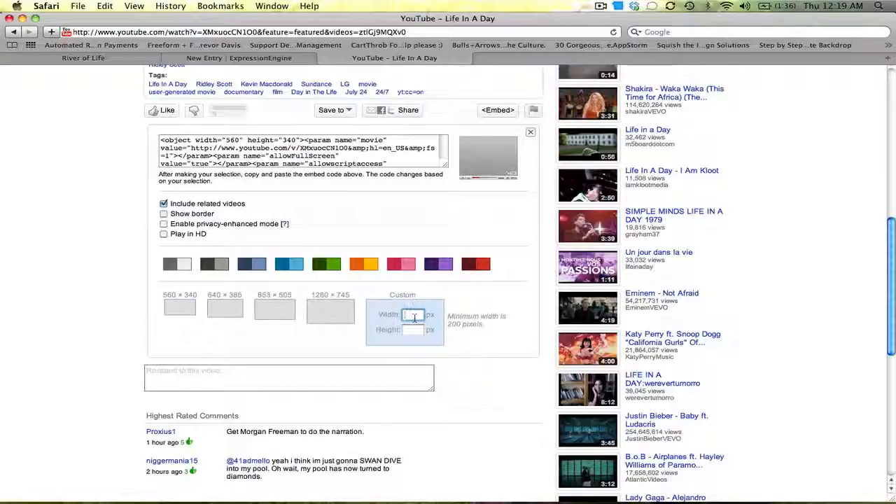
left_click(178, 312)
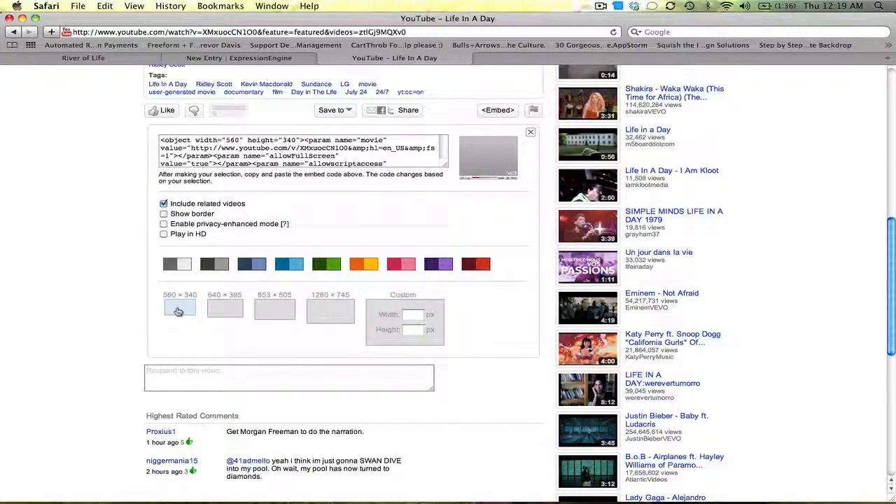
left_click(163, 235)
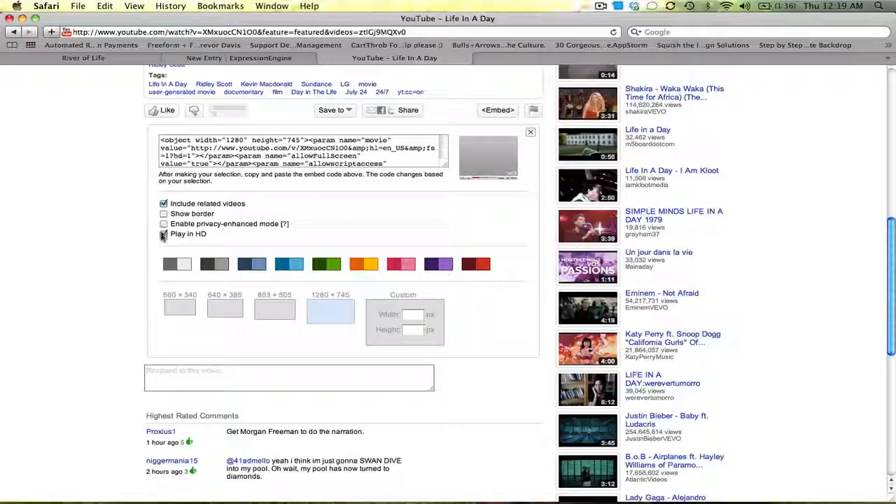
left_click(164, 235)
left_click(176, 308)
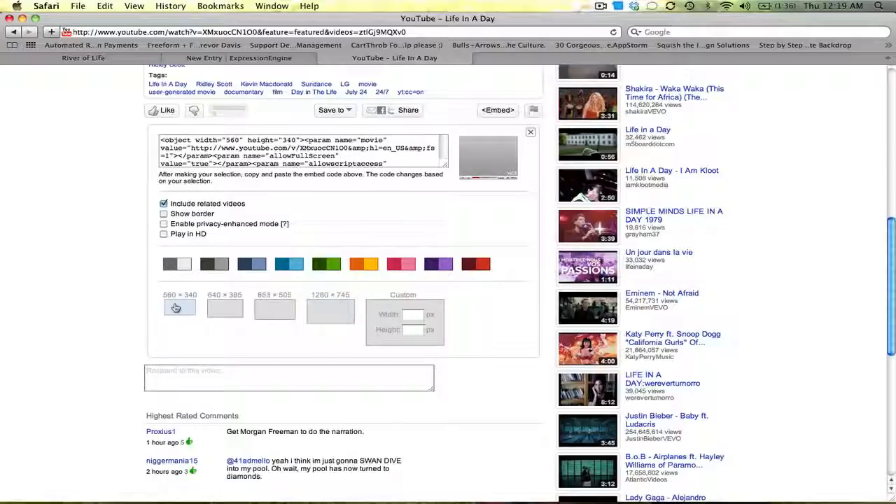
Pause the video playback and select the 560 × 340 embed code to copy it.
scroll(215, 239, "up", 10)
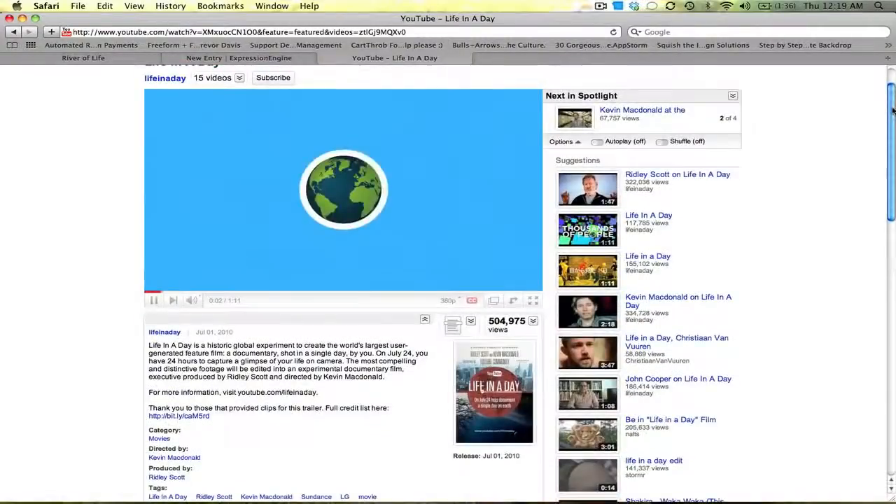
left_click(155, 301)
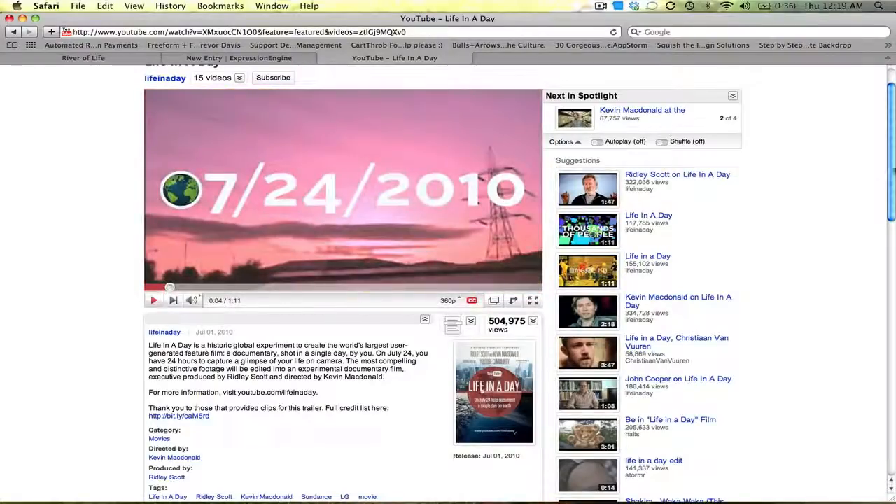
left_click_drag(892, 180, 892, 303)
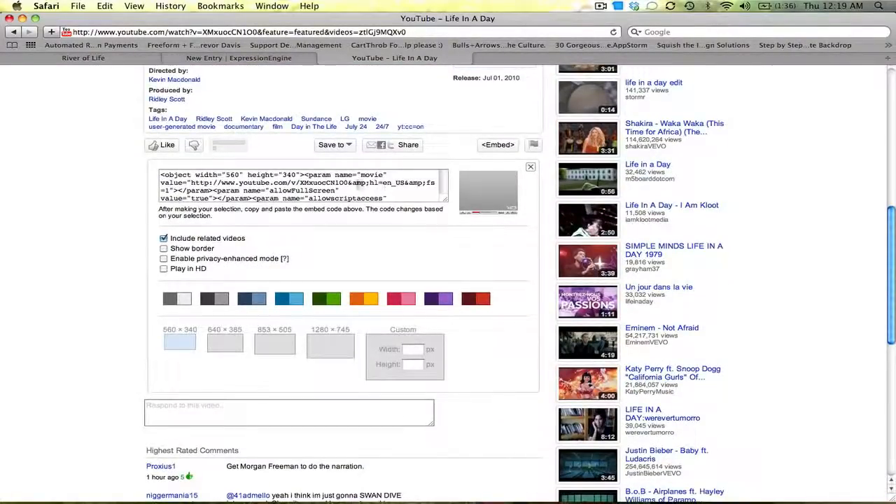
left_click(358, 183)
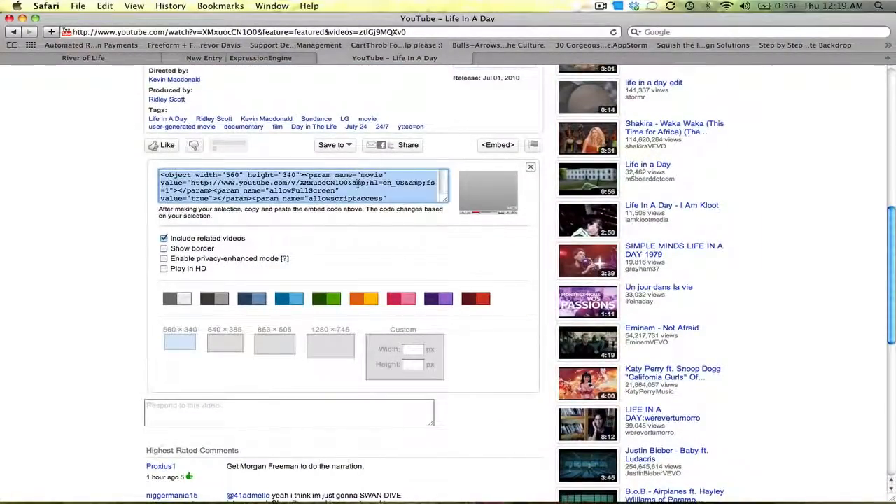
Return to the new entry form and paste the YouTube embed code into the Embed Media dialog, confirming it.
left_click(221, 59)
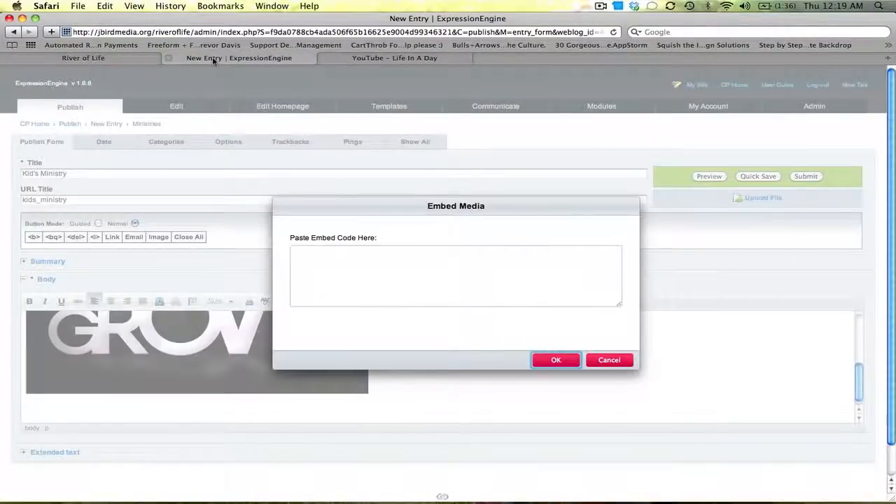
left_click(448, 274)
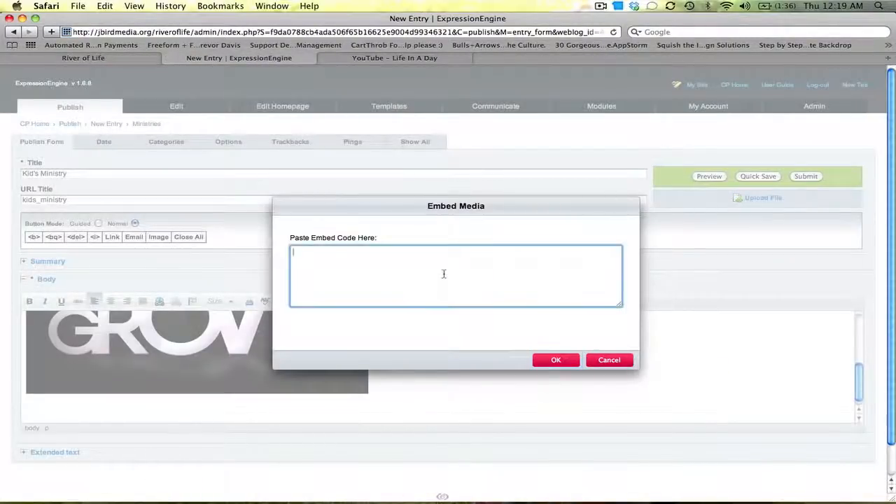
key("super+v")
left_click(553, 360)
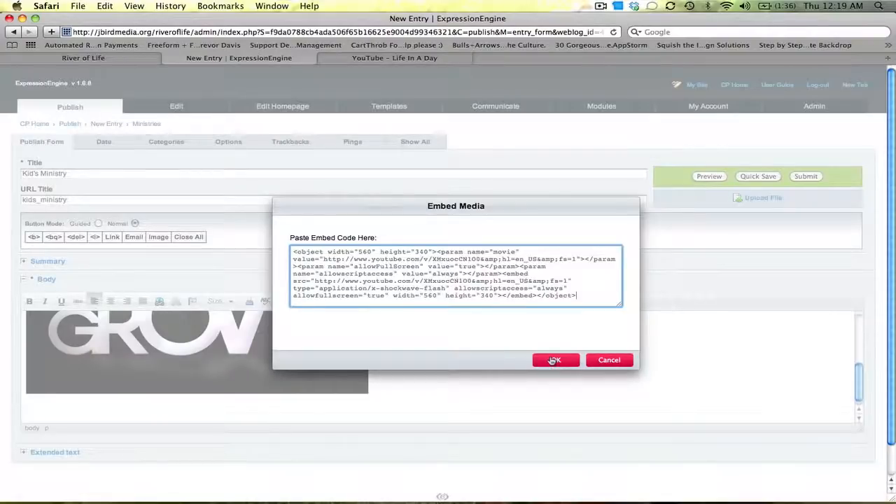
Submit the Kid's Ministry entry.
mouse_move(860, 351)
left_mouse_down()
mouse_move(860, 394)
mouse_move(855, 347)
left_mouse_up()
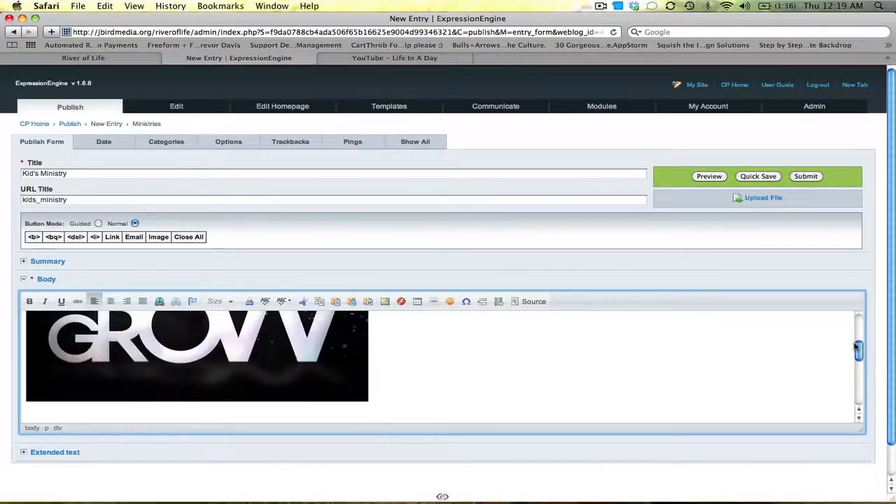
left_click(812, 179)
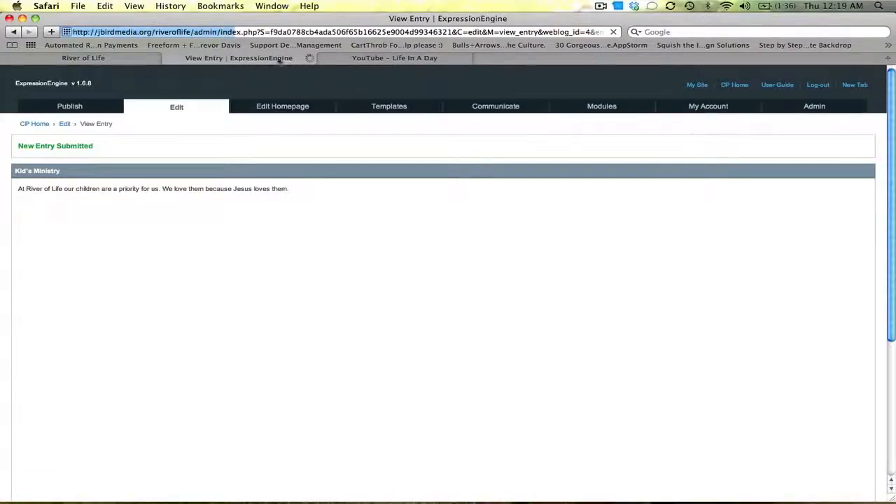
Reload the live River of Life site and open the Kid's Ministry page from the Ministries menu to review it.
left_click(139, 61)
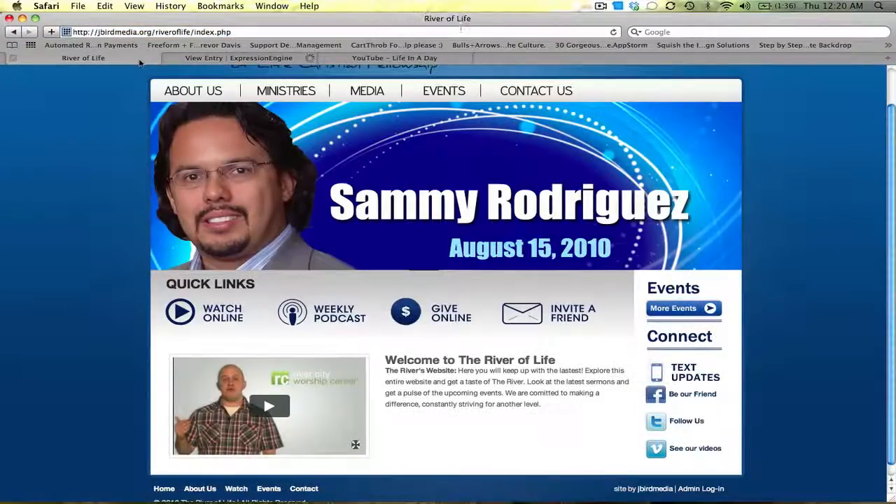
left_click(613, 32)
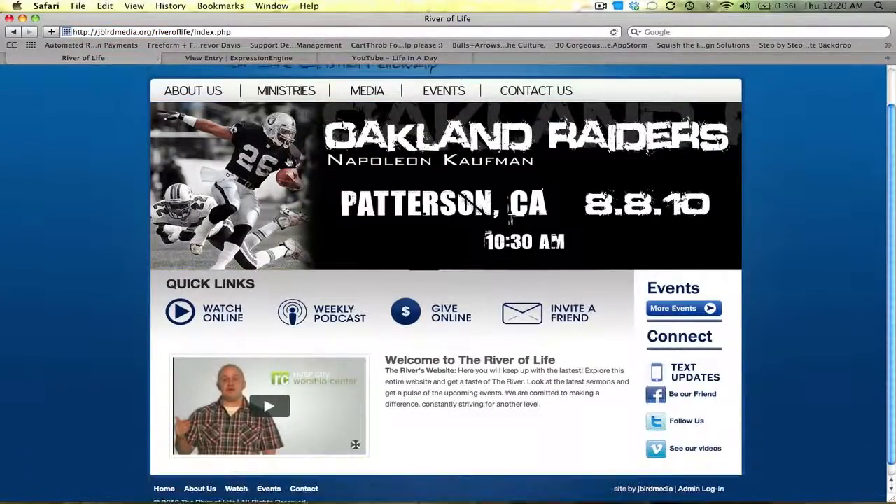
mouse_move(290, 89)
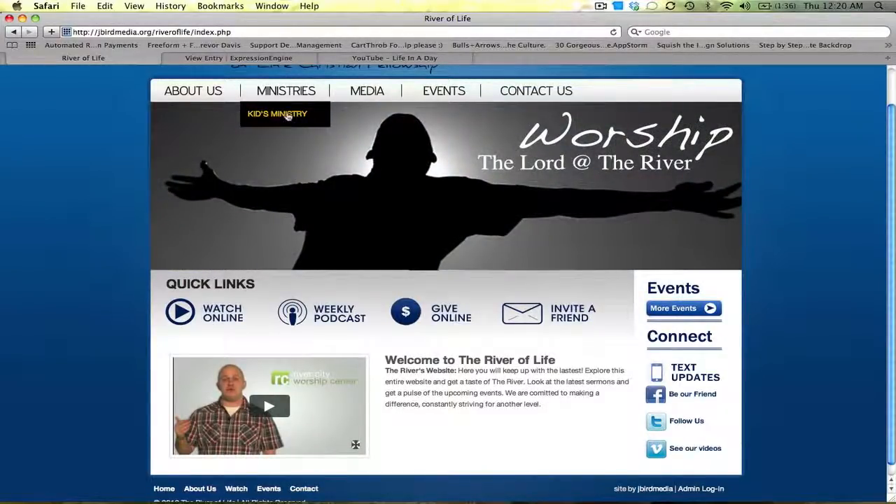
left_click(287, 115)
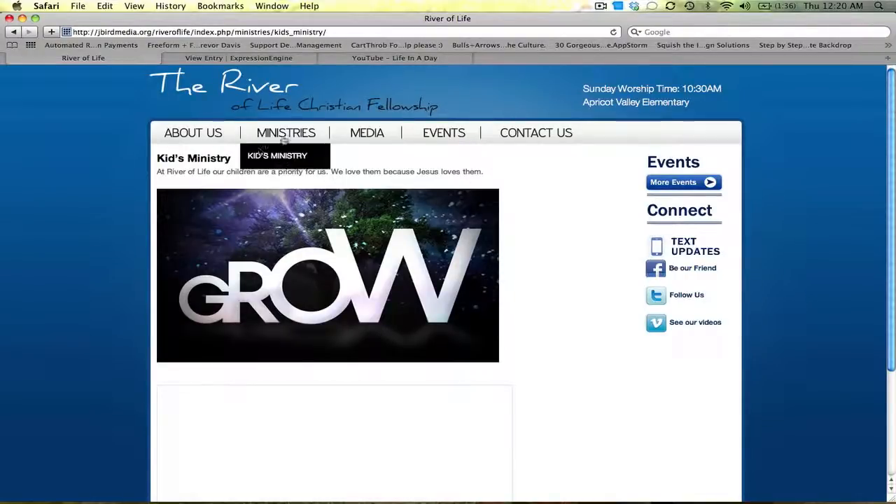
left_click_drag(230, 161, 545, 168)
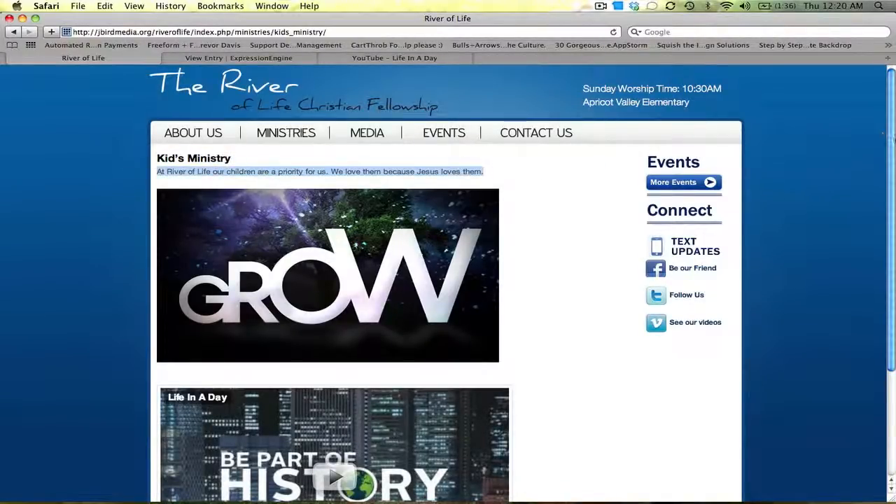
scroll(424, 177, "down", 3)
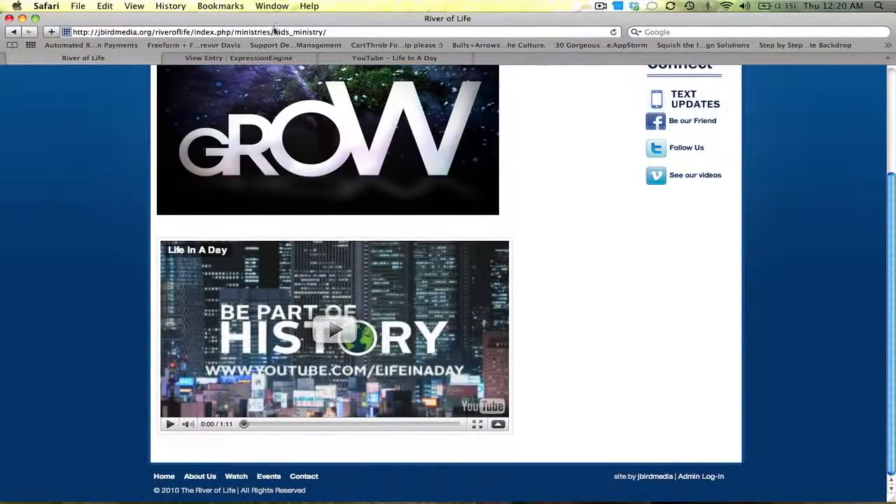
Open the submitted Kid's Ministry entry for editing and clear the line below the image in the body.
left_click(269, 58)
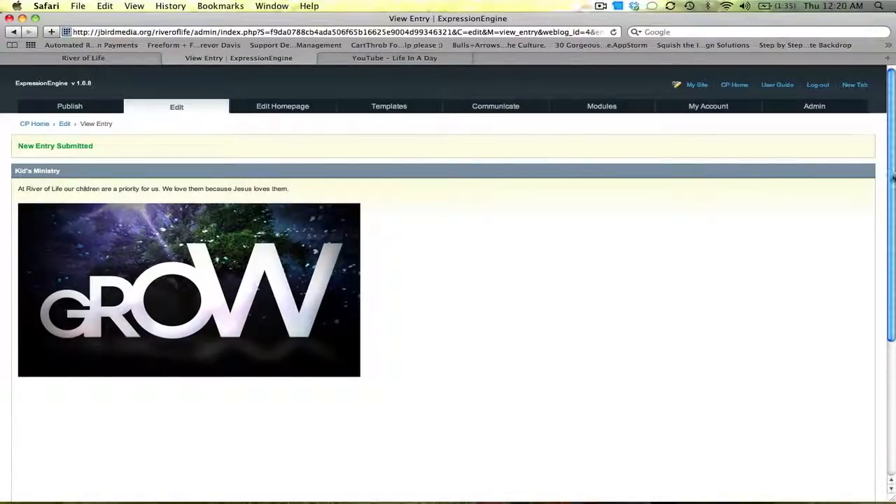
scroll(61, 326, "down", 5)
left_click(42, 398)
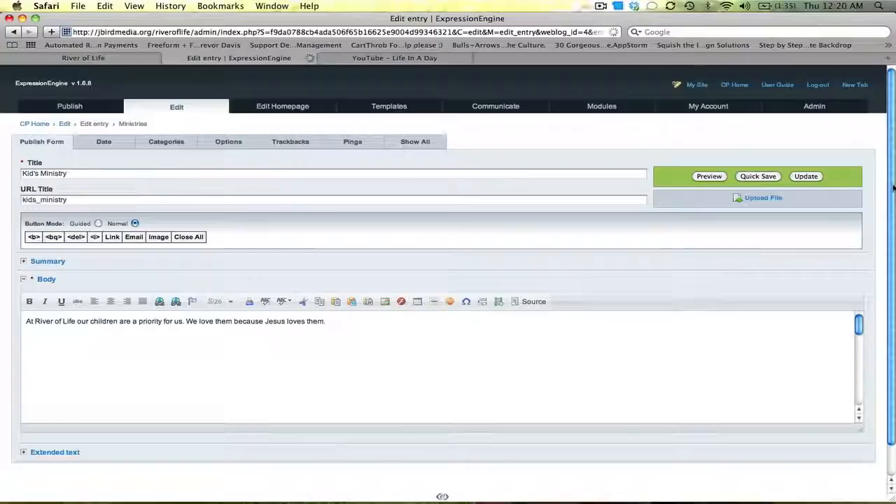
left_click_drag(894, 189, 859, 348)
left_click(606, 339)
key("BackSpace")
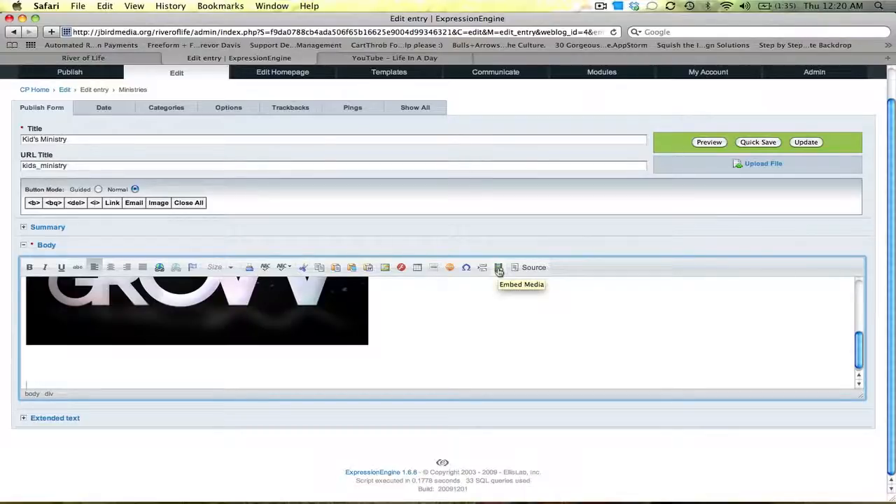
Paste the YouTube embed code directly into the body below the image and update the entry.
type("<object width=\"560\" height=\"340\"><param name=\"movie\" value=\"http://www.youtube.com/v/XMxuocCN1O0&amp;hl=en_US&amp;fs=1\"></param><param name=\"allowFullScreen\" value=\"true\"></param><param name=\"allowscriptaccess\" value=\"always\"></param><embed src=\"http://www.youtube.com/v/XMxuocCN1O0&amp;hl=en_US&amp;fs=1\" type=\"application/x-shockwave-flash\" allowscriptaccess=\"always\" allowfullscreen=\"true\" width=\"560\" height=\"340\"></embed></object>")
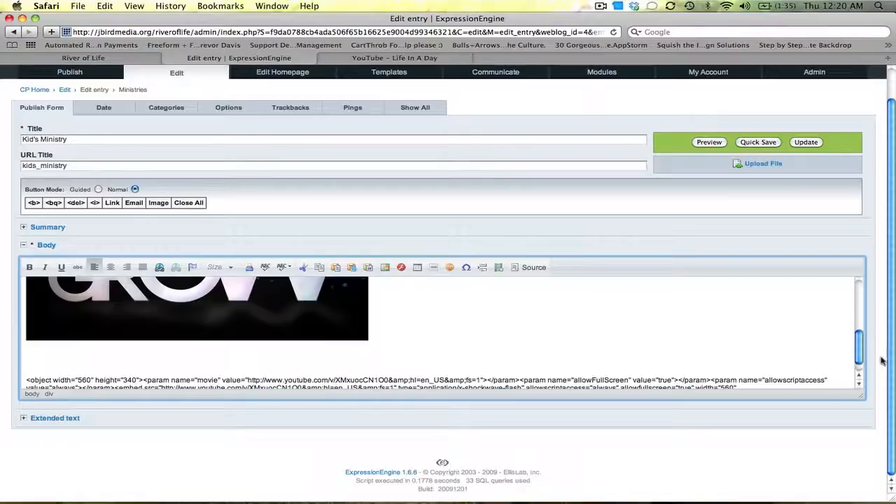
left_click_drag(863, 357, 863, 373)
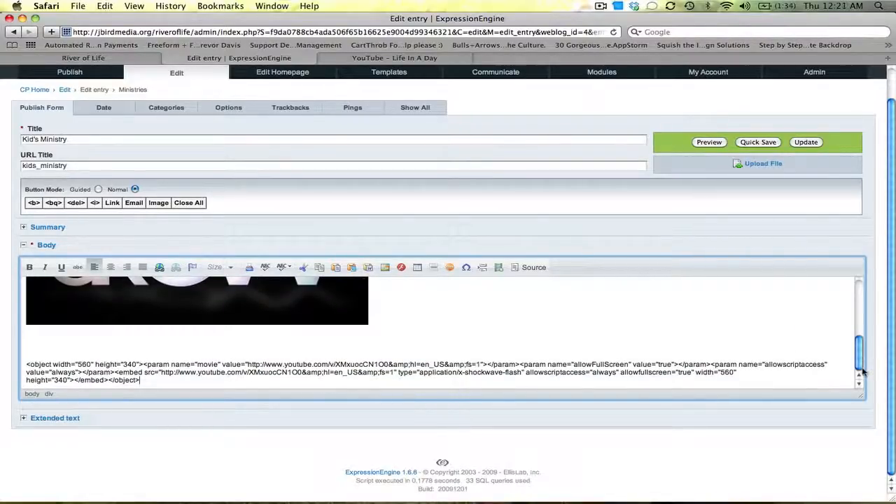
left_click(806, 142)
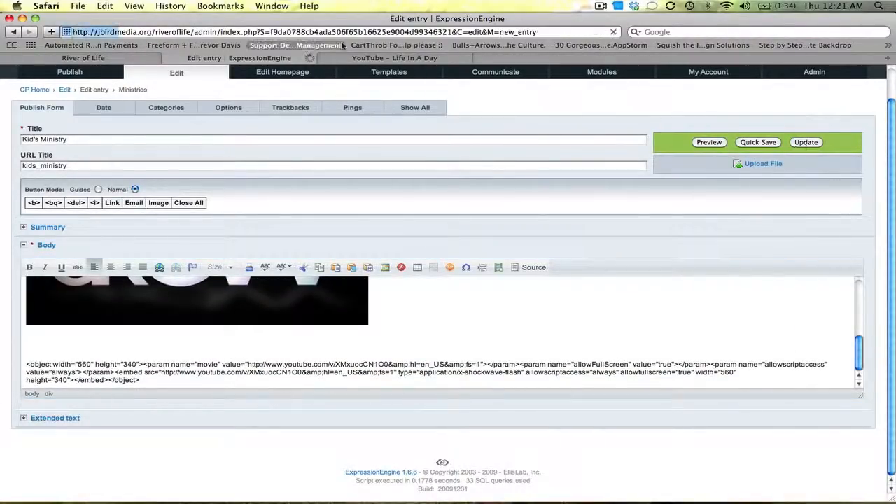
Reload the live Kid's Ministry page to check the updated entry.
left_click(136, 61)
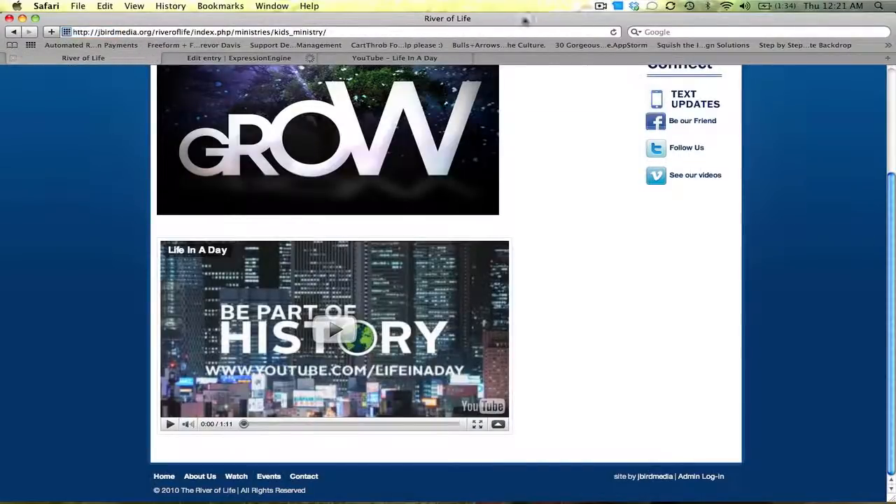
left_click(615, 32)
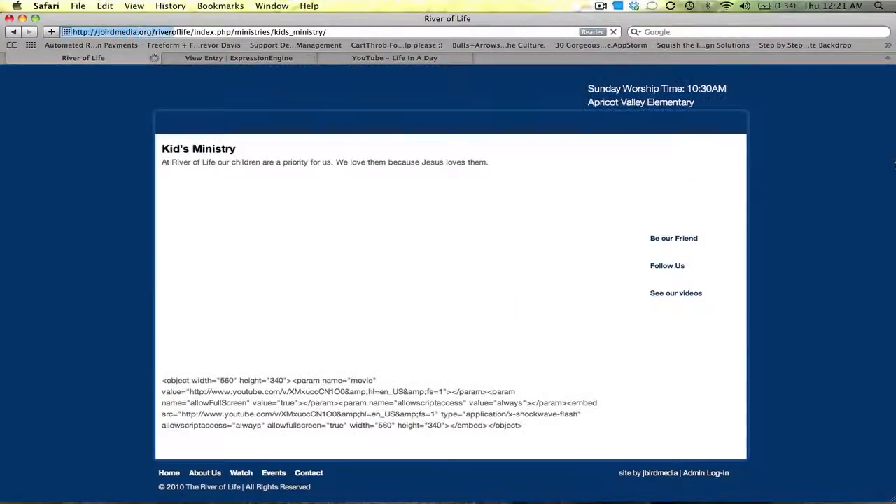
Reopen the Kid's Ministry entry for editing and delete the Flash video object below the image in the body.
scroll(539, 432, "down", 1)
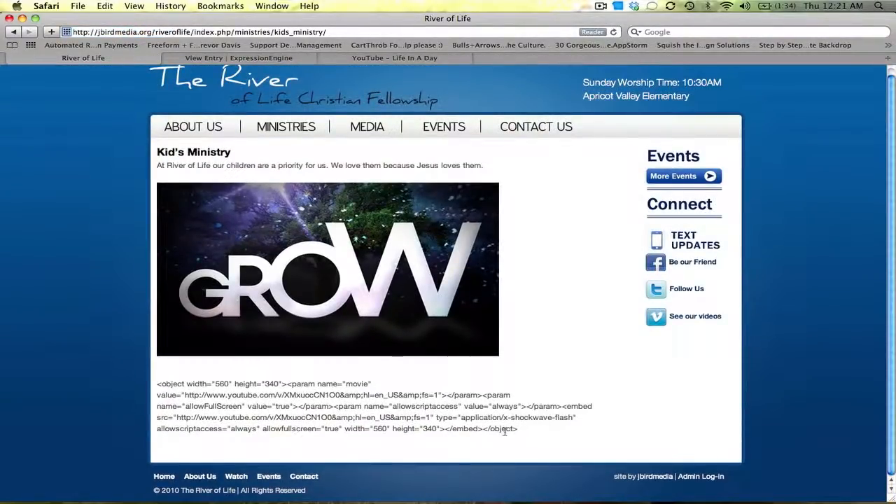
left_click(247, 57)
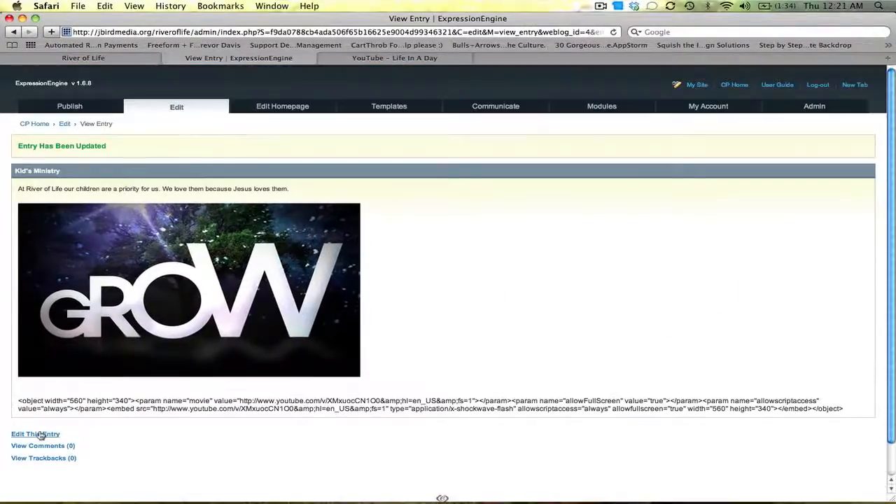
left_click(32, 434)
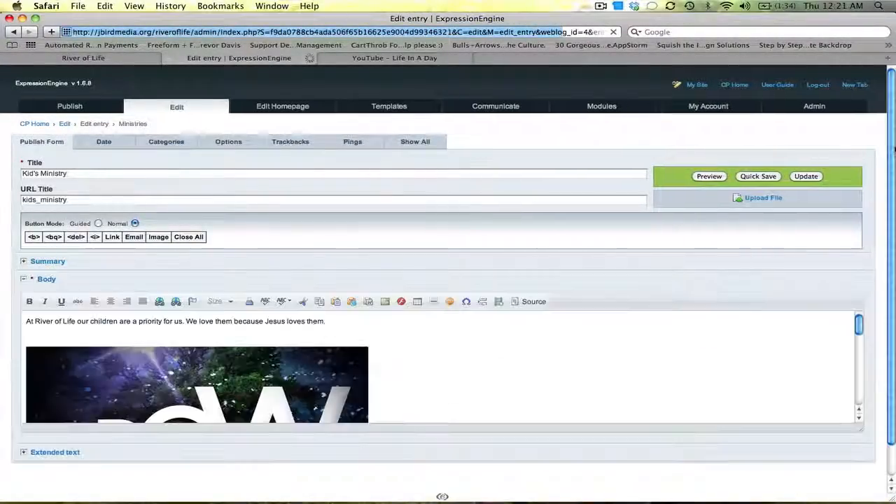
left_click_drag(894, 148, 894, 226)
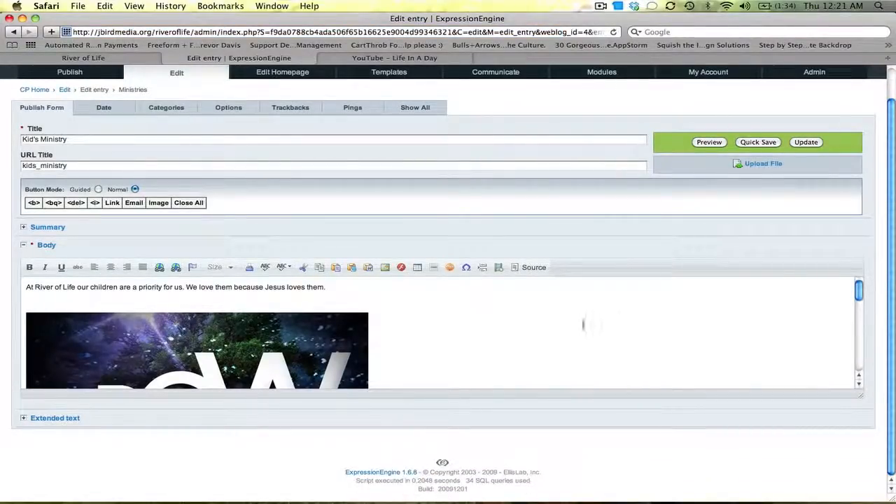
left_click_drag(858, 291, 857, 347)
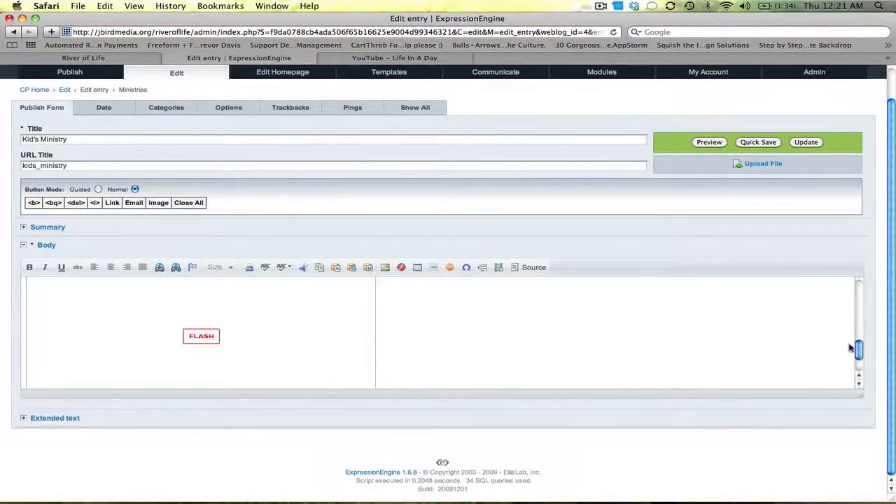
left_click(601, 338)
key("BackSpace")
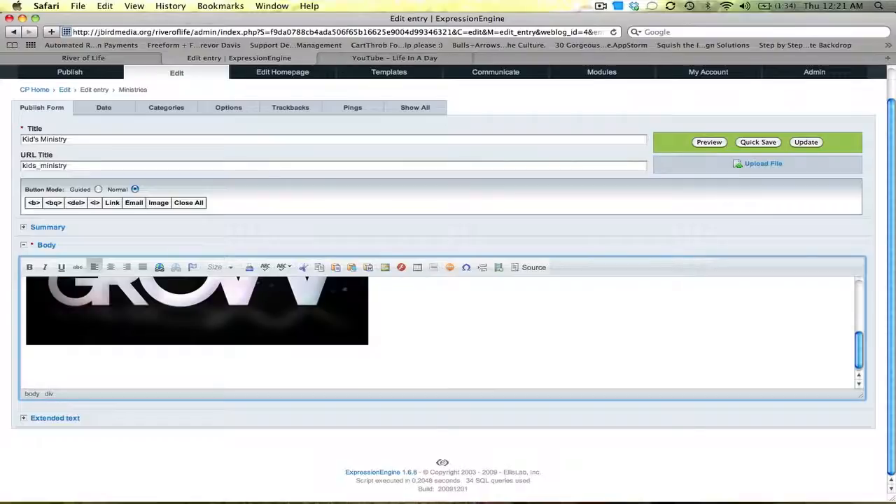
left_click_drag(890, 301, 889, 268)
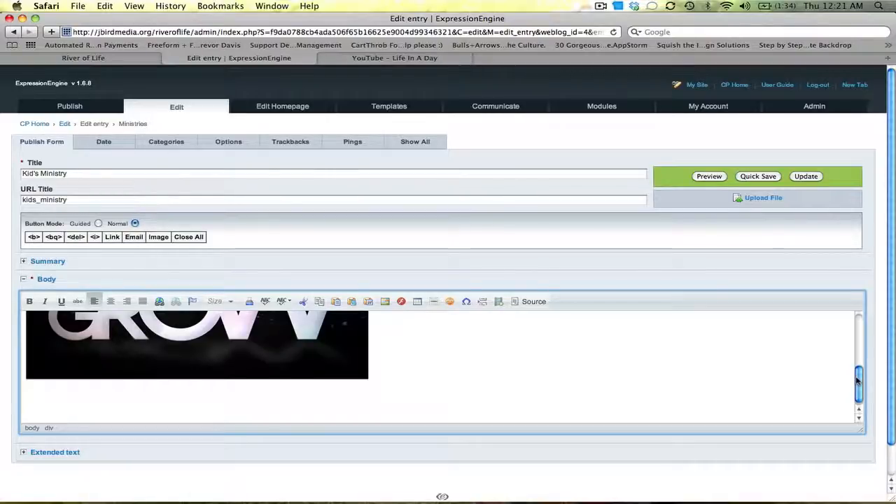
left_click_drag(858, 381, 859, 309)
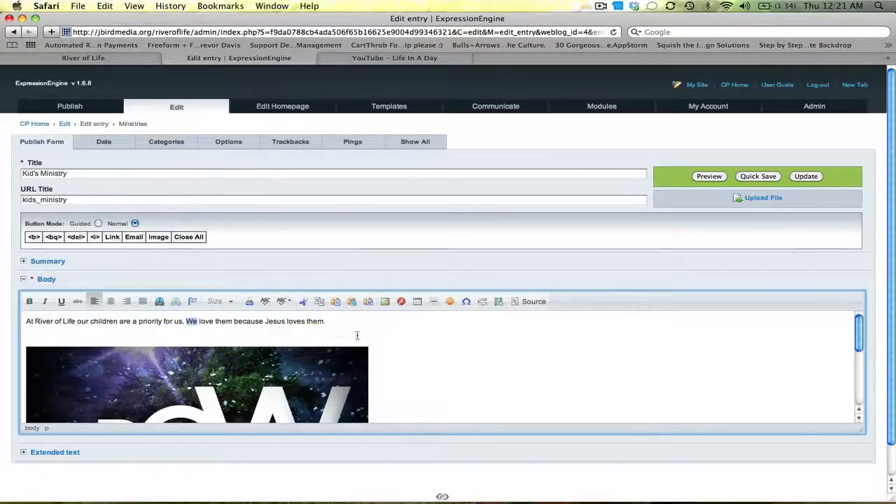
Open new entry forms for the About Us and then the Contact Us weblogs to compare them.
mouse_move(68, 105)
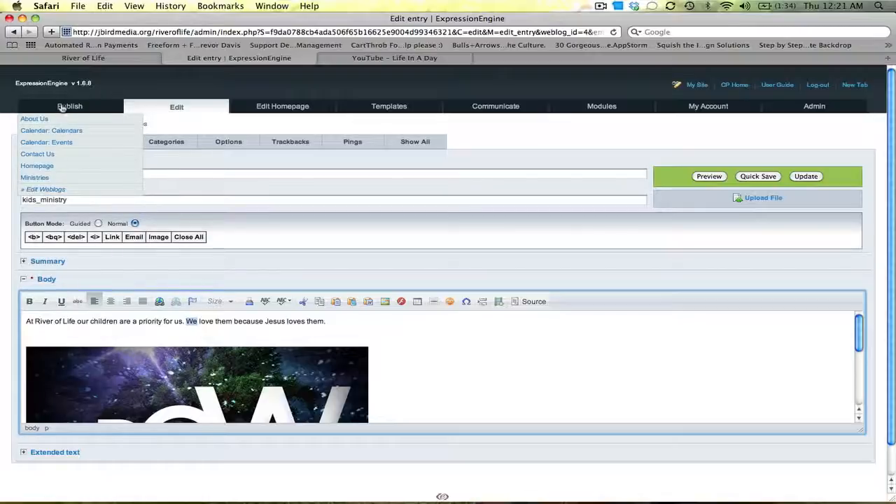
left_click(61, 123)
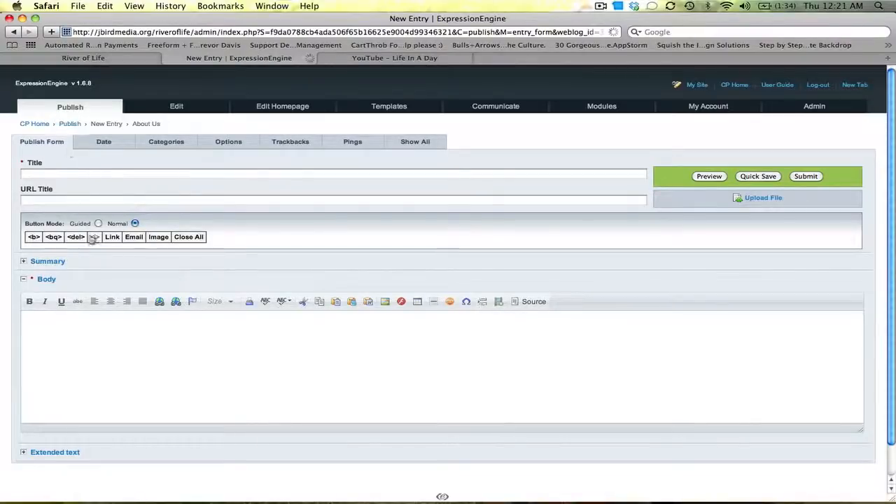
mouse_move(69, 112)
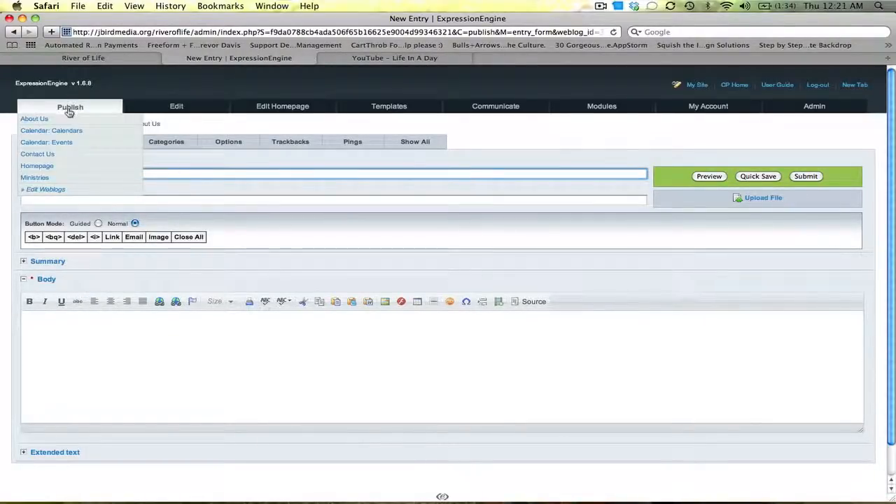
left_click(62, 154)
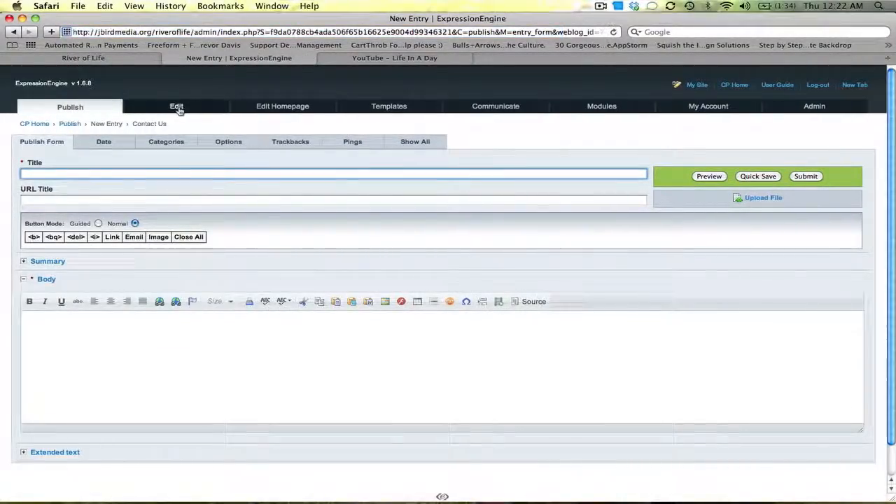
Compare the 'Where can you find us?' entry's body in the control panel with the live Contact Us page.
left_click(176, 107)
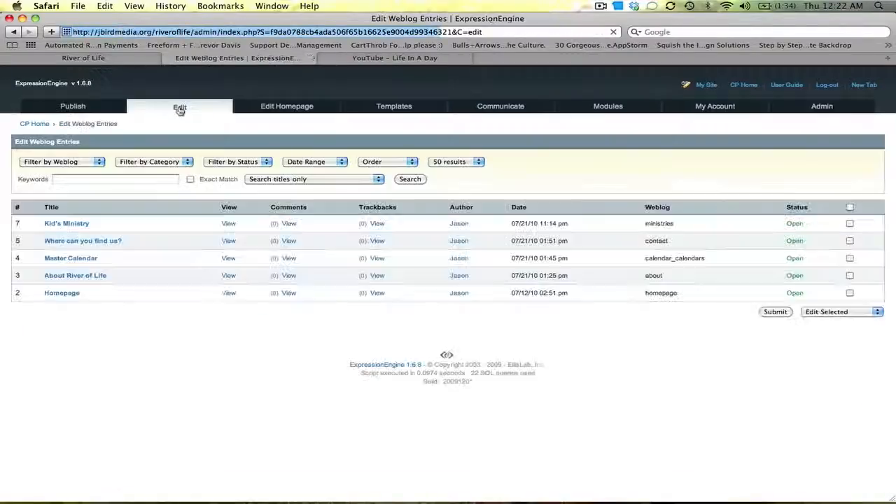
left_click(65, 243)
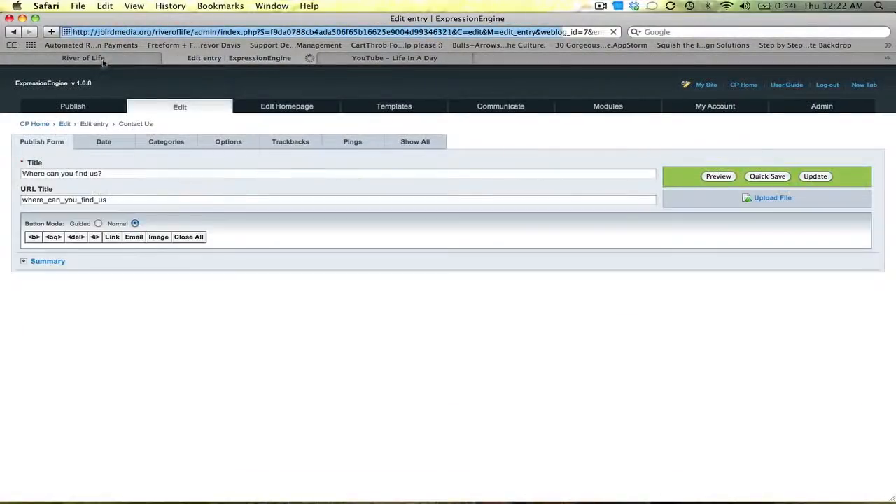
left_click(98, 57)
left_click(523, 129)
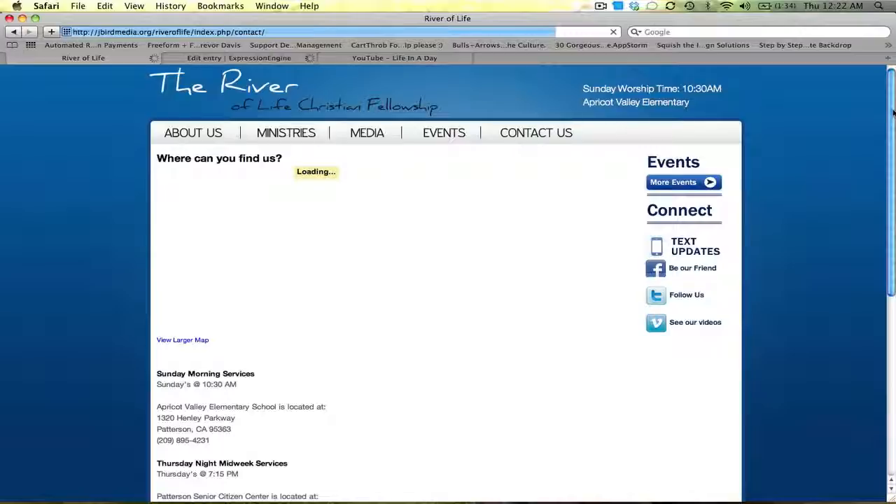
left_click_drag(893, 112, 893, 289)
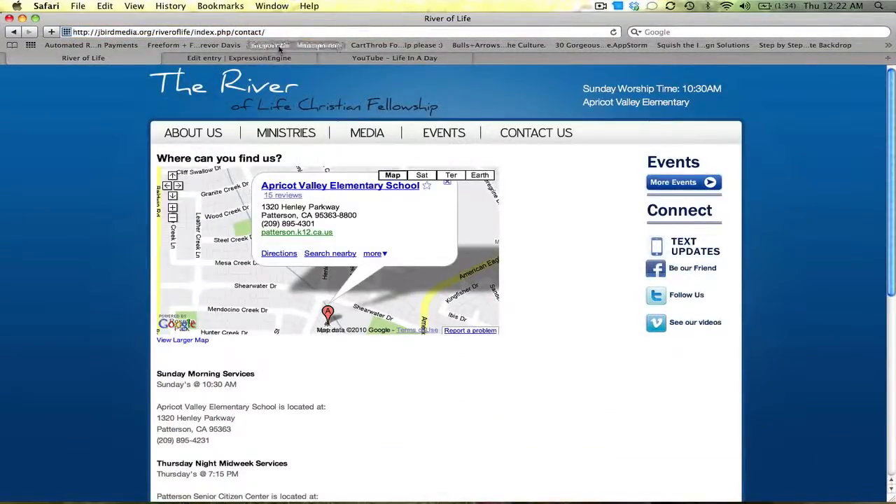
left_click(257, 59)
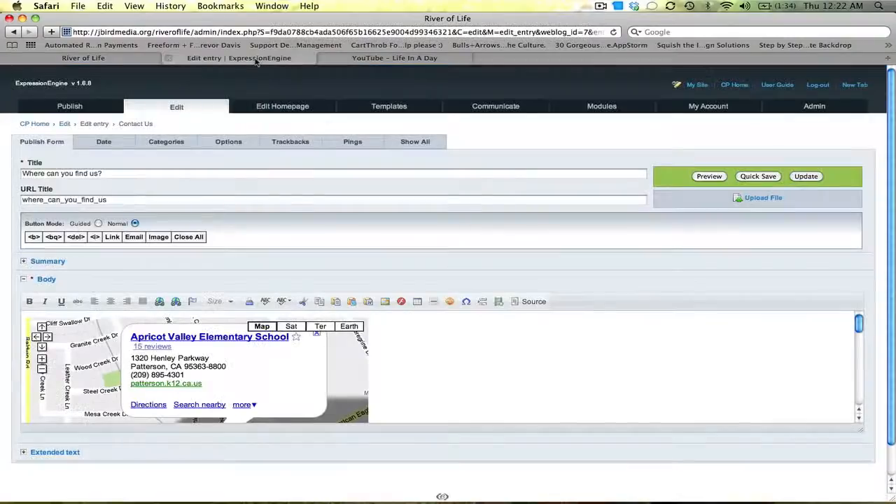
left_click_drag(860, 322, 864, 399)
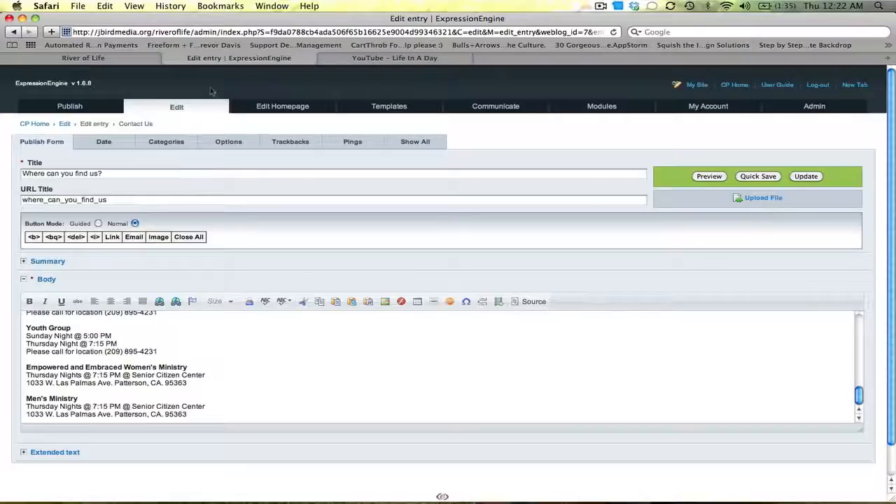
Return to the weblog entries list and examine the weblog filter options.
left_click(176, 109)
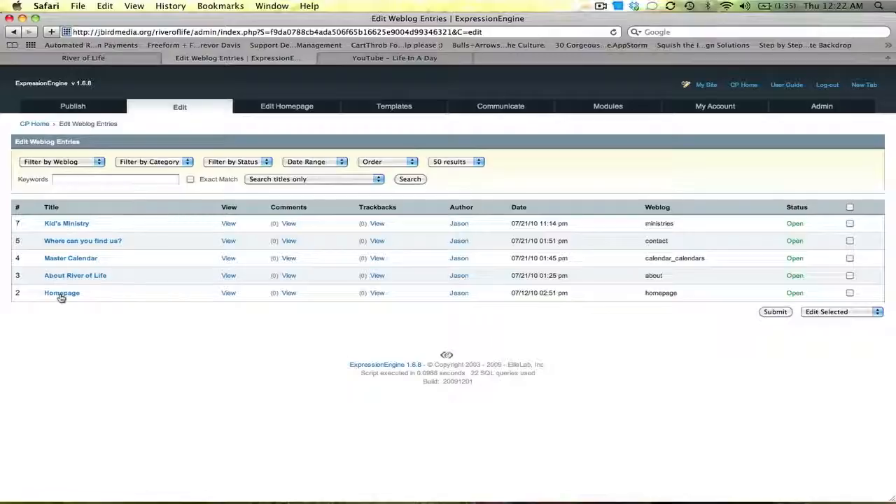
left_click(89, 167)
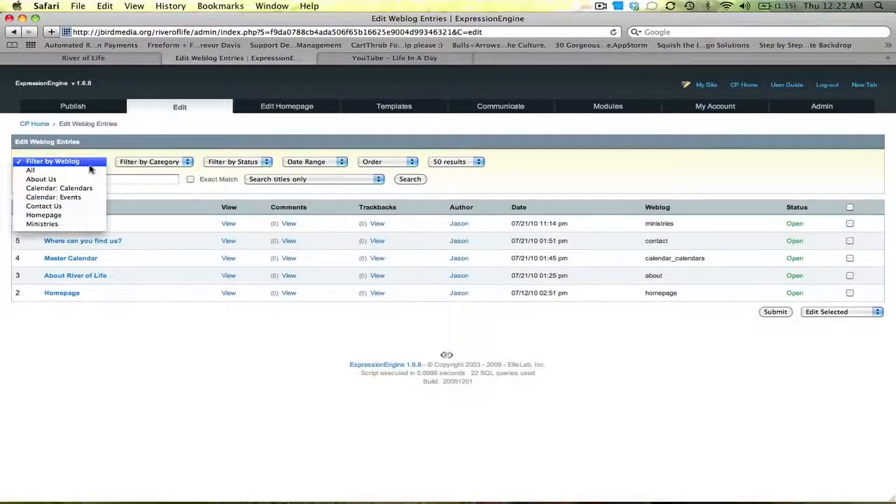
left_click(157, 165)
left_click(95, 168)
left_click(115, 164)
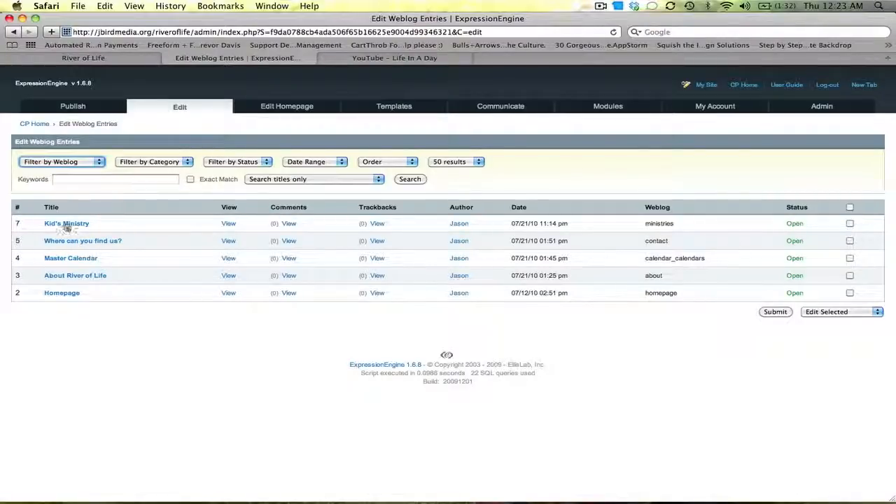
left_click(66, 224)
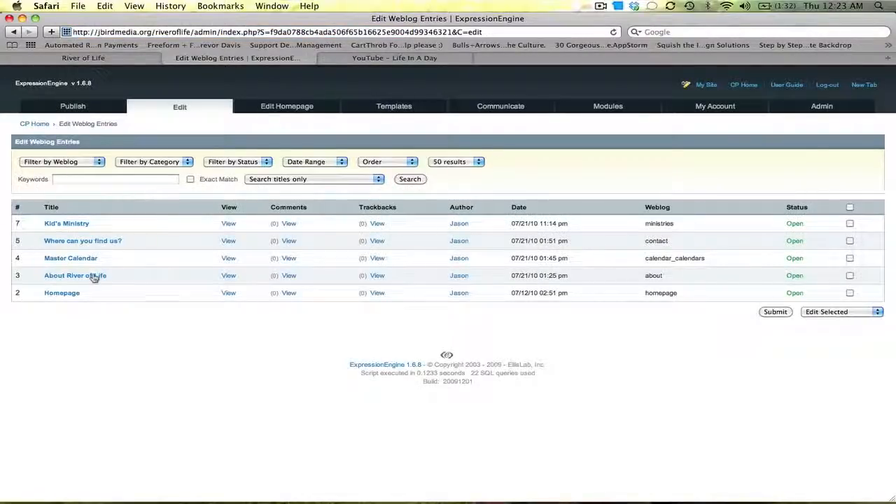
View the live About Us page with its embedded video, then go back to the control panel's publish options.
left_click(130, 59)
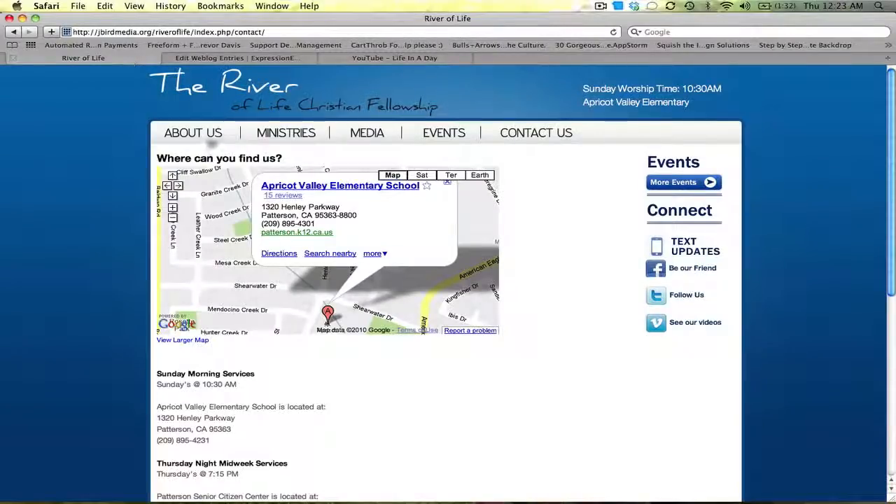
left_click(208, 142)
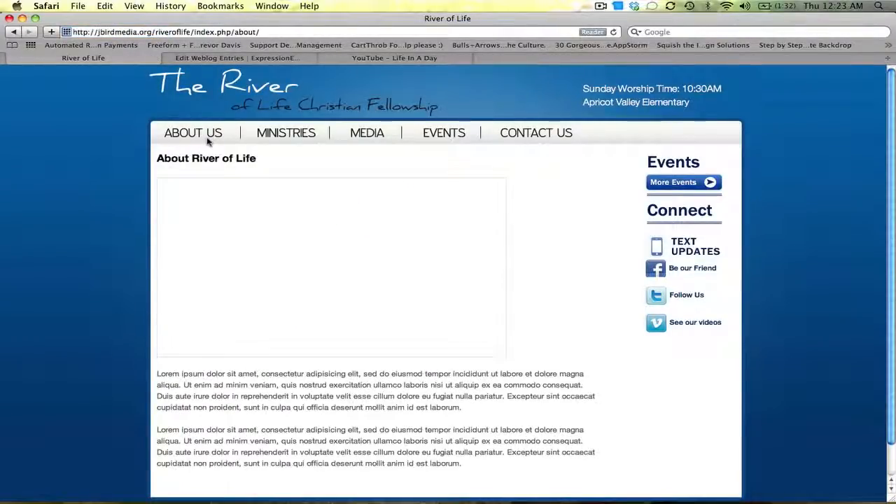
mouse_move(893, 144)
left_mouse_down()
mouse_move(895, 187)
mouse_move(891, 153)
left_mouse_up()
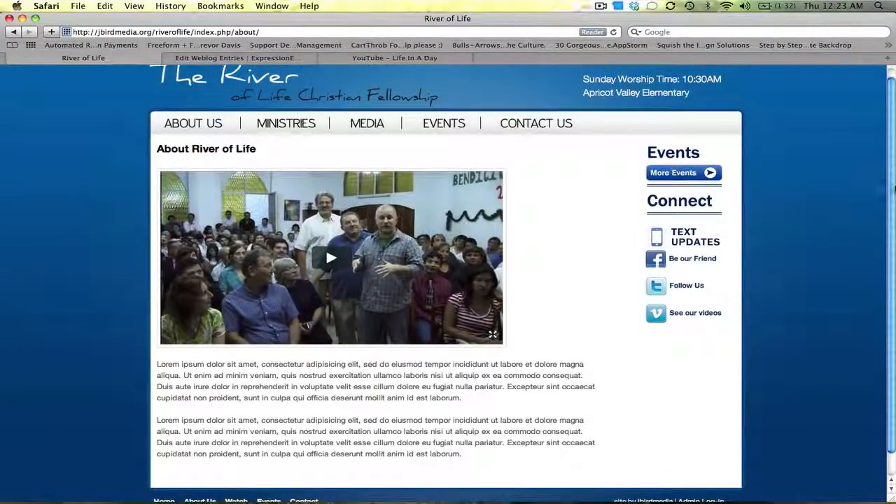
scroll(529, 124, "down", 2)
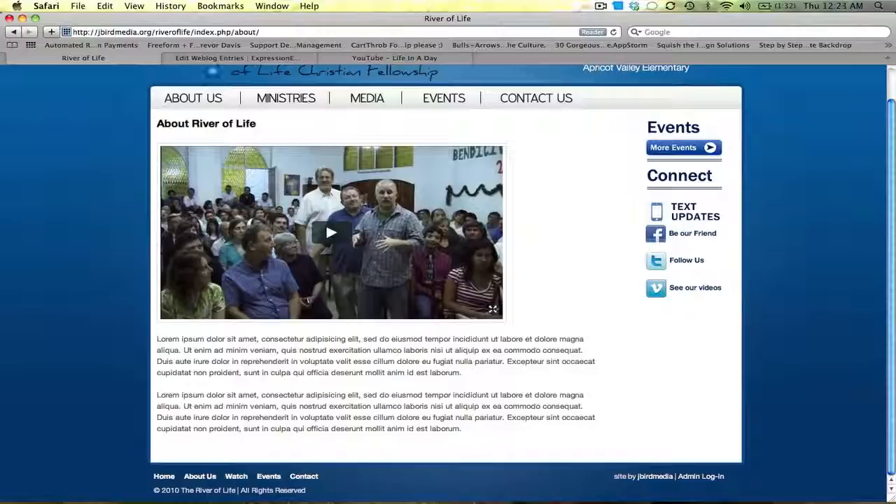
left_click(220, 61)
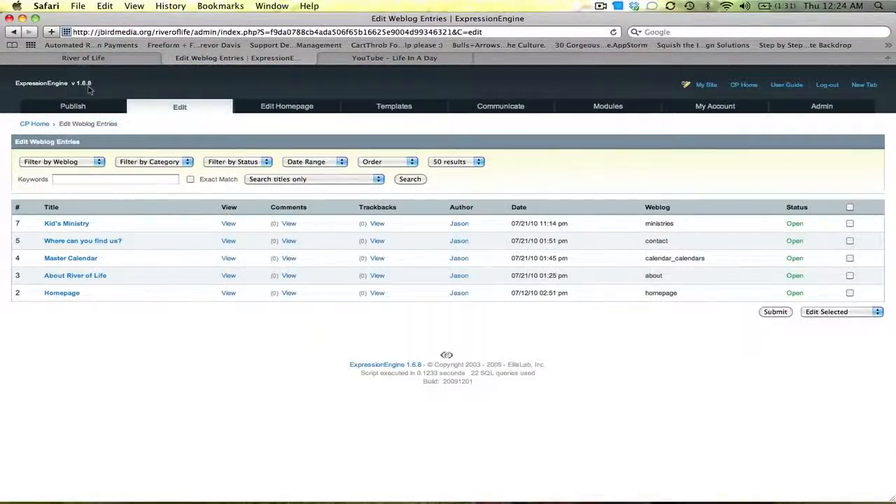
mouse_move(76, 107)
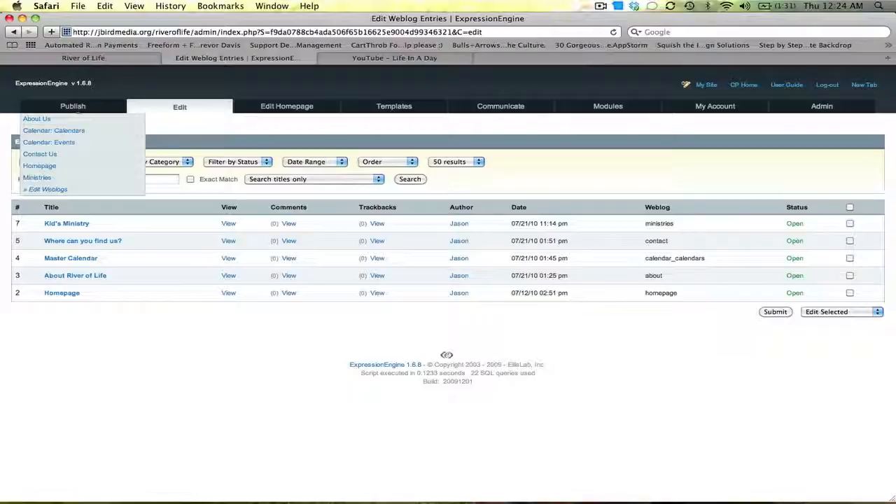